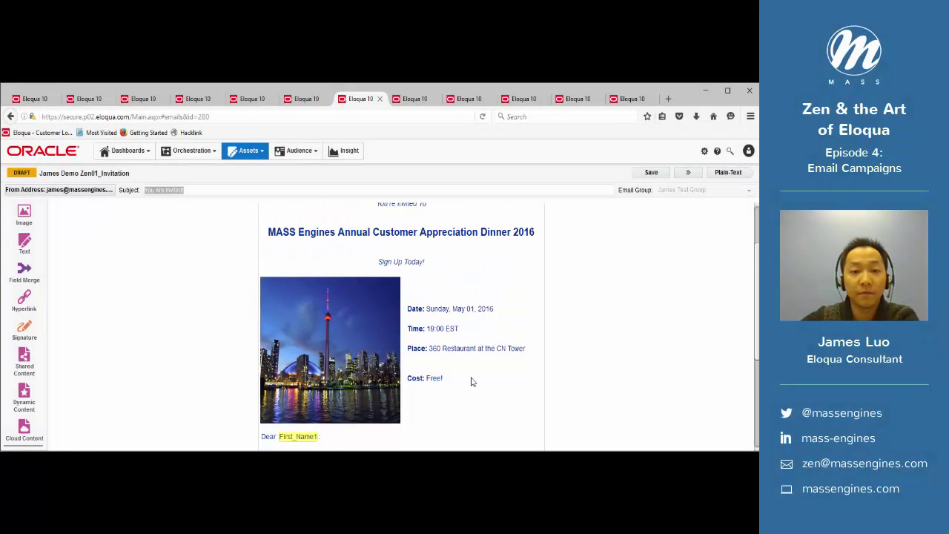
- Review the content of the Zen01 invitation, Zen02 Know and Zen03 non-responder reminder emails
{"action": "scroll", "coordinate": [470, 380], "scroll_direction": "up", "scroll_amount": 2}
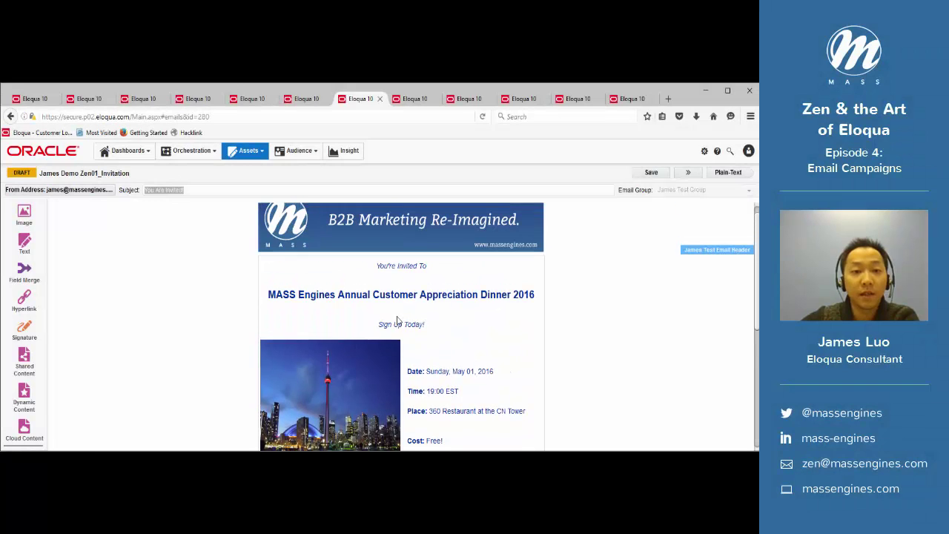
{"action": "left_click", "coordinate": [412, 100]}
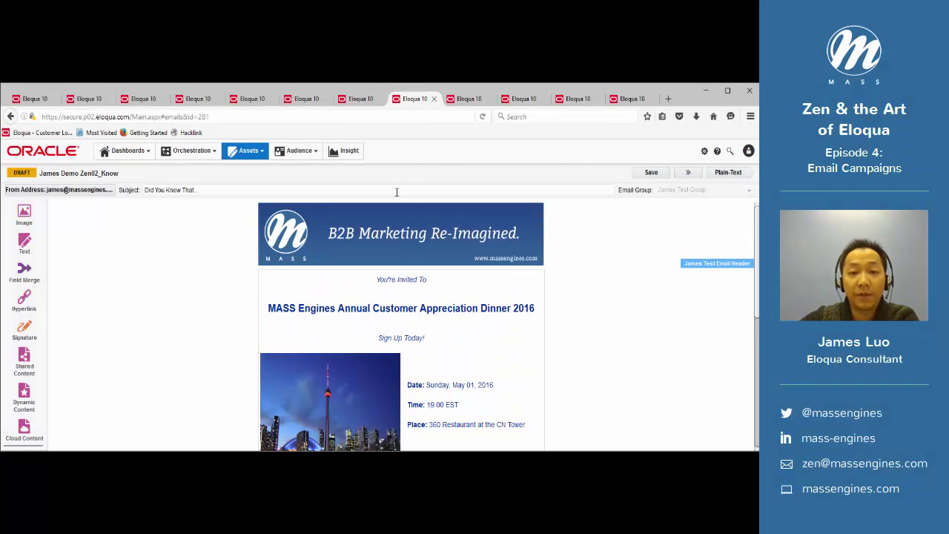
{"action": "scroll", "coordinate": [495, 297], "scroll_direction": "down", "scroll_amount": 5}
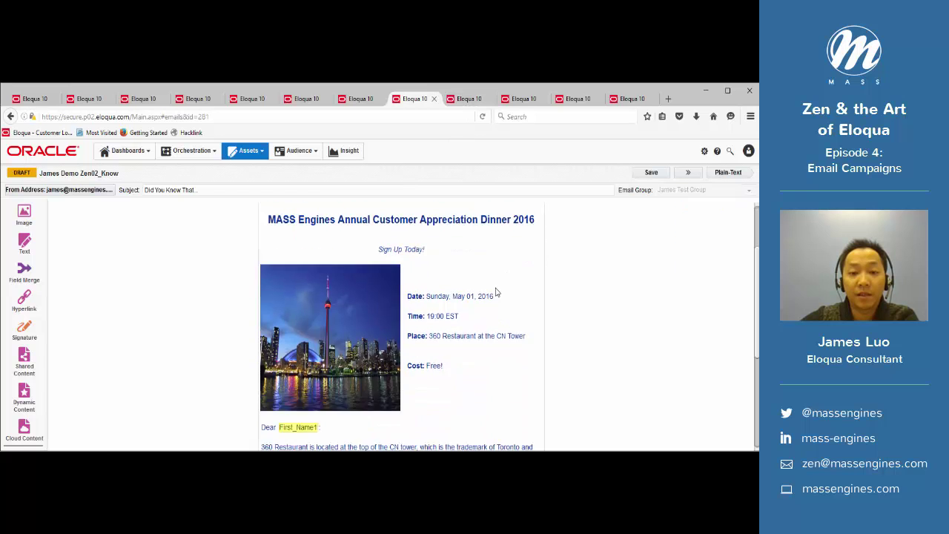
{"action": "scroll", "coordinate": [496, 291], "scroll_direction": "up", "scroll_amount": 5}
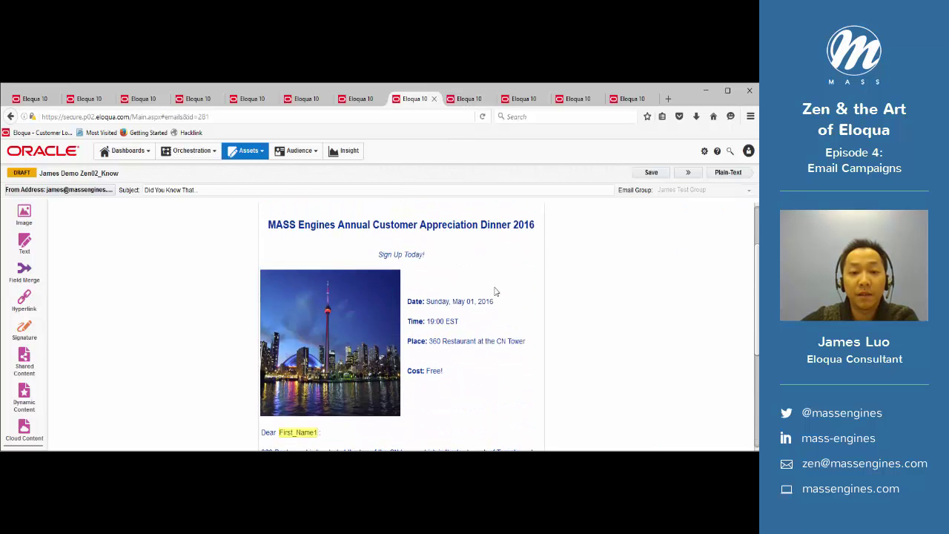
{"action": "left_click", "coordinate": [471, 103]}
{"action": "scroll", "coordinate": [482, 226], "scroll_direction": "down", "scroll_amount": 3}
{"action": "scroll", "coordinate": [486, 232], "scroll_direction": "down", "scroll_amount": 1}
{"action": "scroll", "coordinate": [445, 267], "scroll_direction": "up", "scroll_amount": 4}
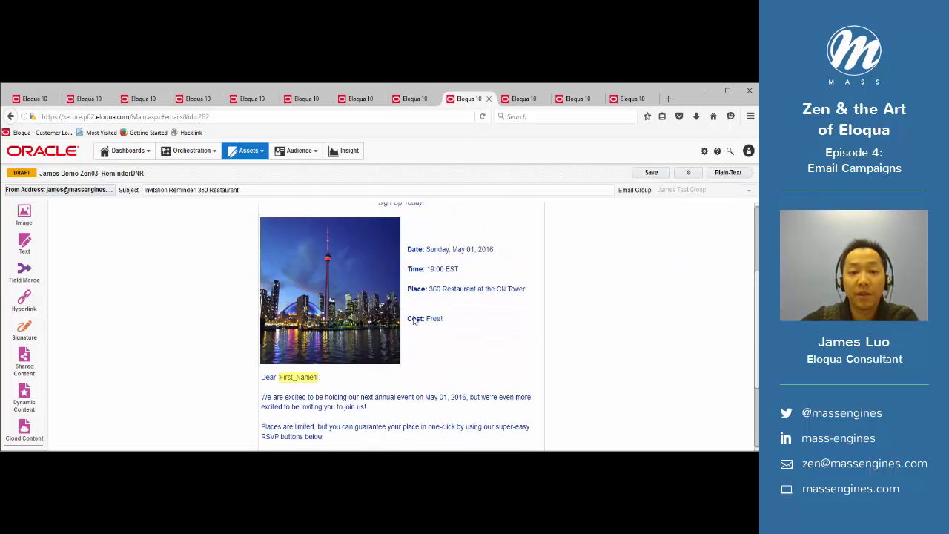
- Read through the Zen05 thank-you email and the Zen04 RSVP reminder email from header to footer
{"action": "left_click", "coordinate": [518, 100]}
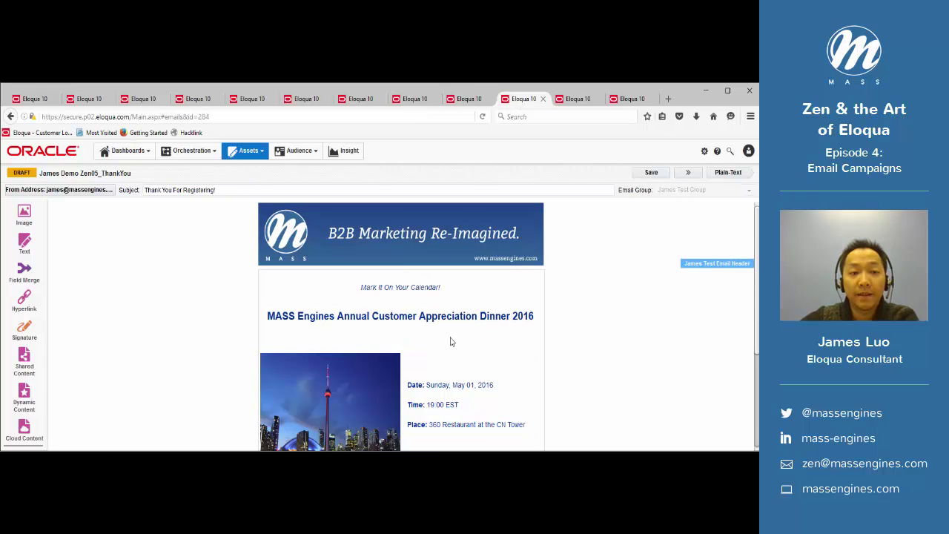
{"action": "scroll", "coordinate": [451, 339], "scroll_direction": "down", "scroll_amount": 3}
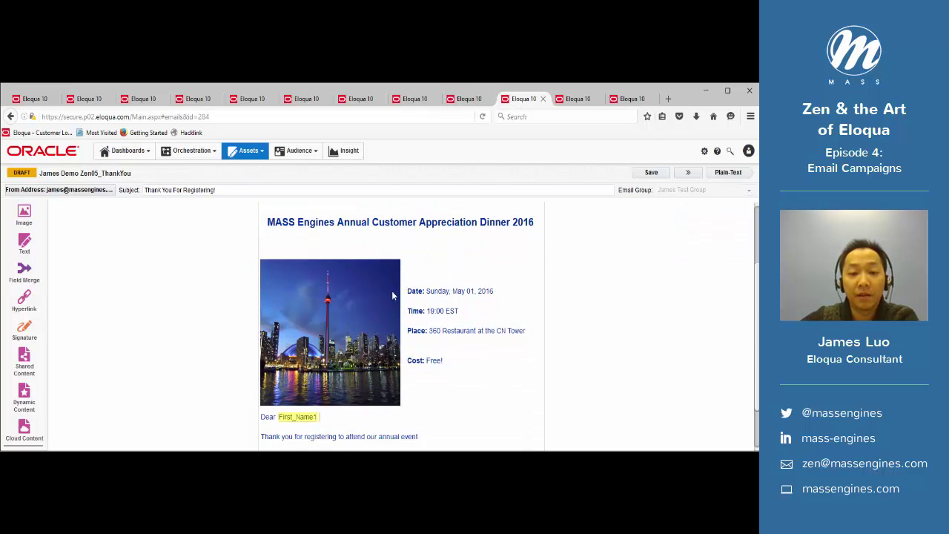
{"action": "scroll", "coordinate": [396, 297], "scroll_direction": "down", "scroll_amount": 1}
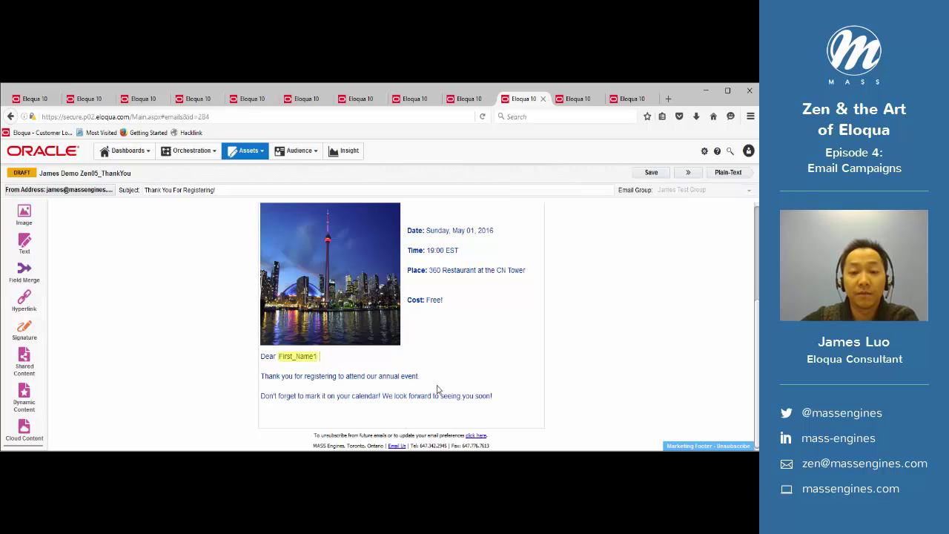
{"action": "scroll", "coordinate": [438, 388], "scroll_direction": "up", "scroll_amount": 4}
{"action": "scroll", "coordinate": [439, 362], "scroll_direction": "up", "scroll_amount": 2}
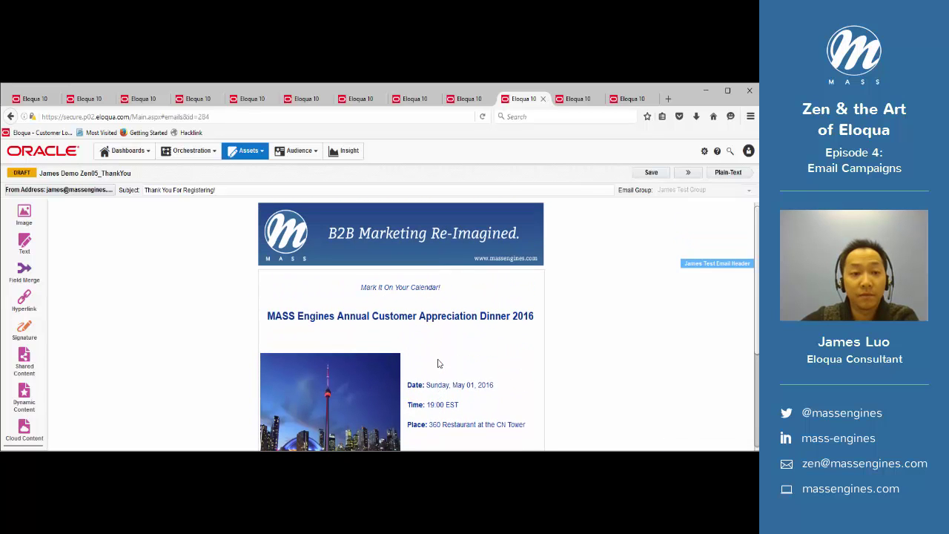
{"action": "left_click", "coordinate": [577, 99]}
{"action": "scroll", "coordinate": [476, 305], "scroll_direction": "down", "scroll_amount": 2}
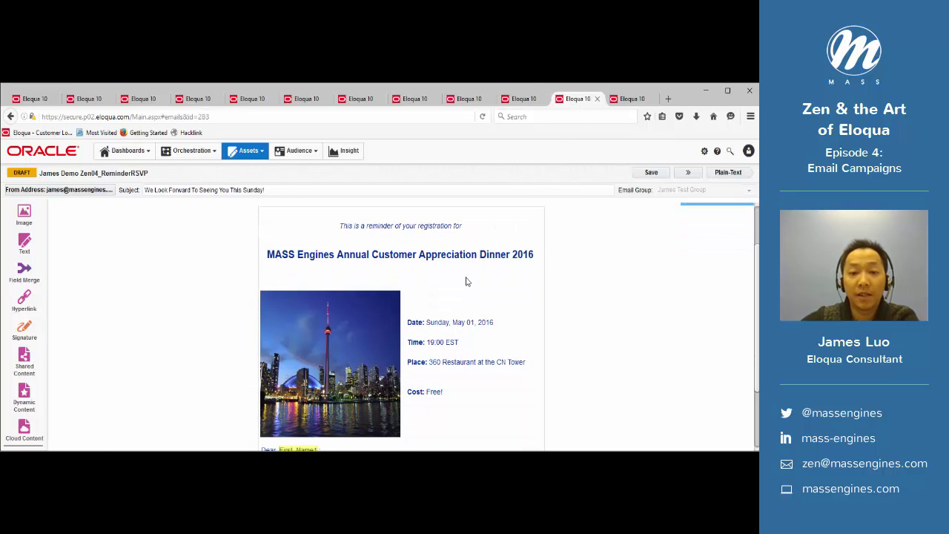
{"action": "scroll", "coordinate": [396, 270], "scroll_direction": "down", "scroll_amount": 2}
{"action": "scroll", "coordinate": [436, 281], "scroll_direction": "down", "scroll_amount": 1}
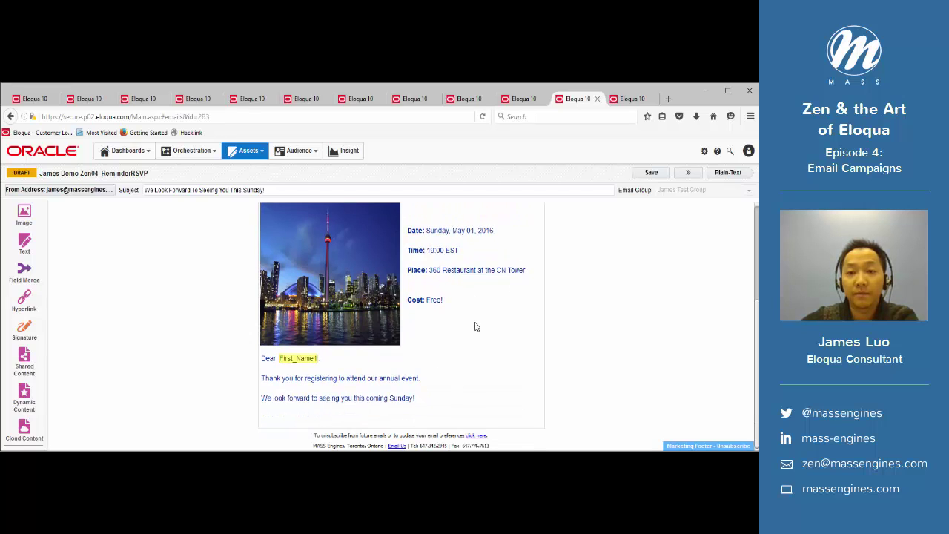
{"action": "scroll", "coordinate": [474, 327], "scroll_direction": "up", "scroll_amount": 5}
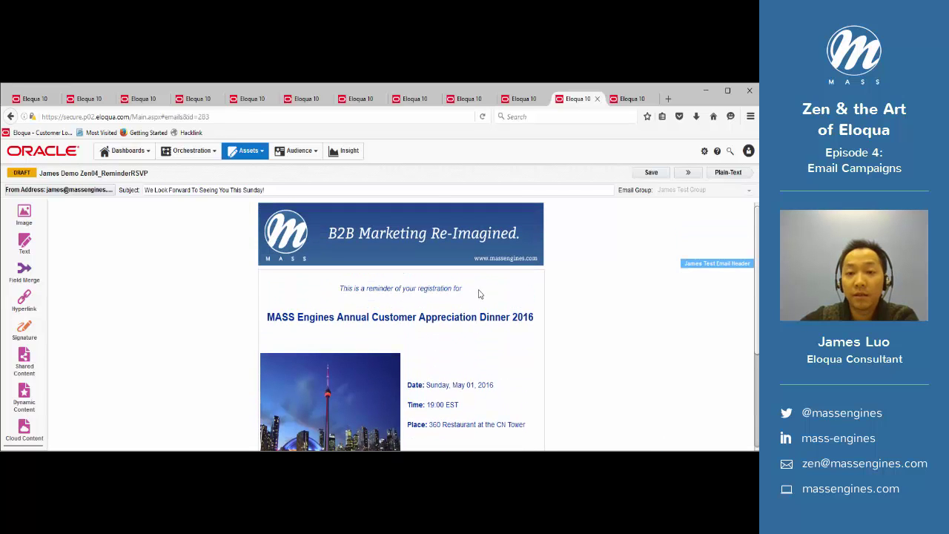
- Open the campaign demo form and inspect the Email Address field's default value and the RSVP field's settings
{"action": "left_click", "coordinate": [627, 100]}
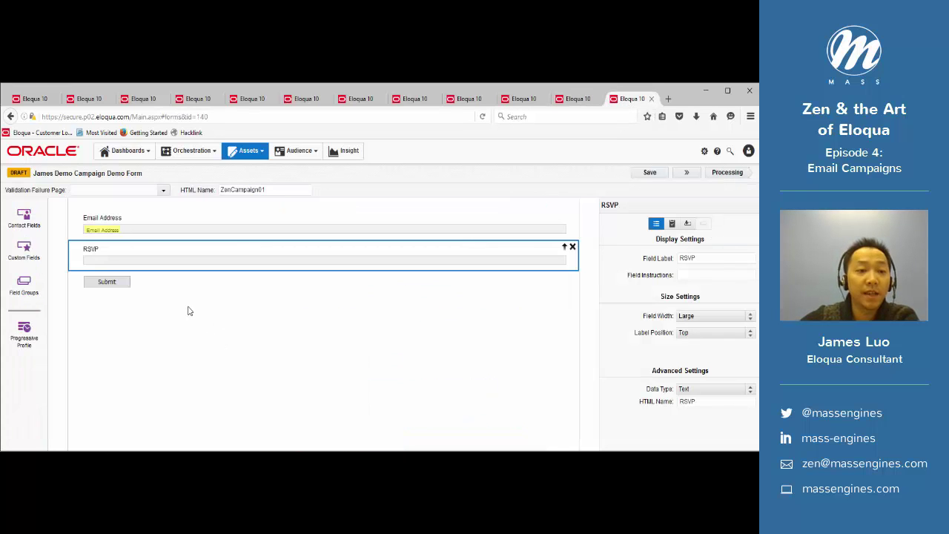
{"action": "left_click", "coordinate": [105, 235]}
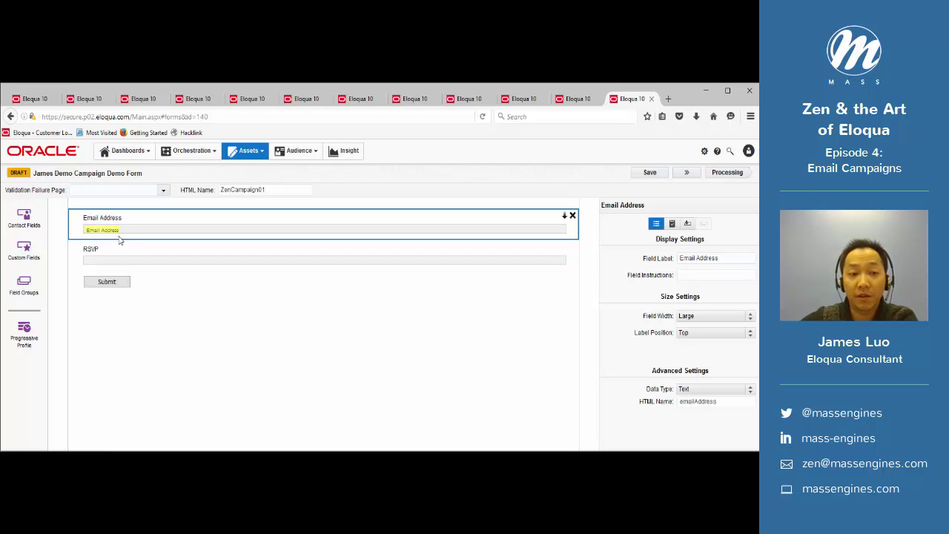
{"action": "left_click", "coordinate": [687, 225]}
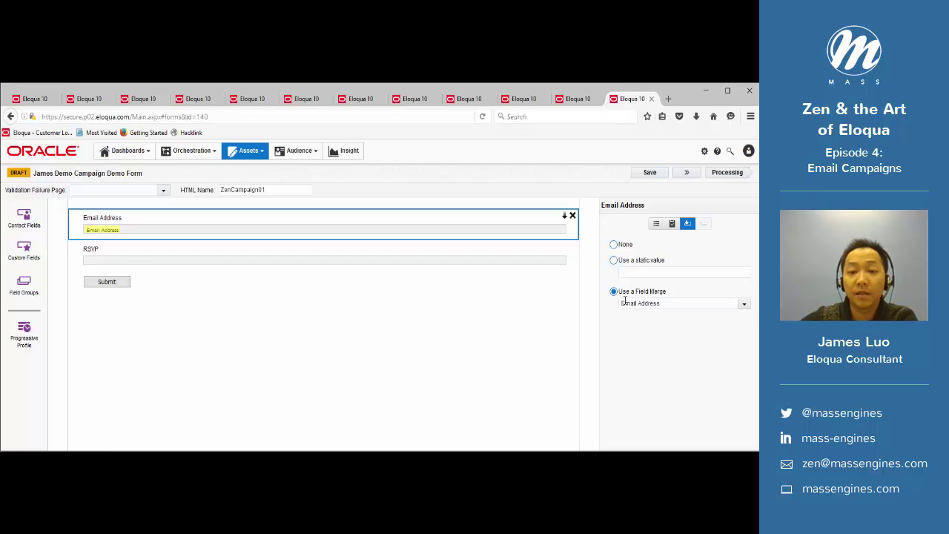
{"action": "left_click", "coordinate": [109, 258]}
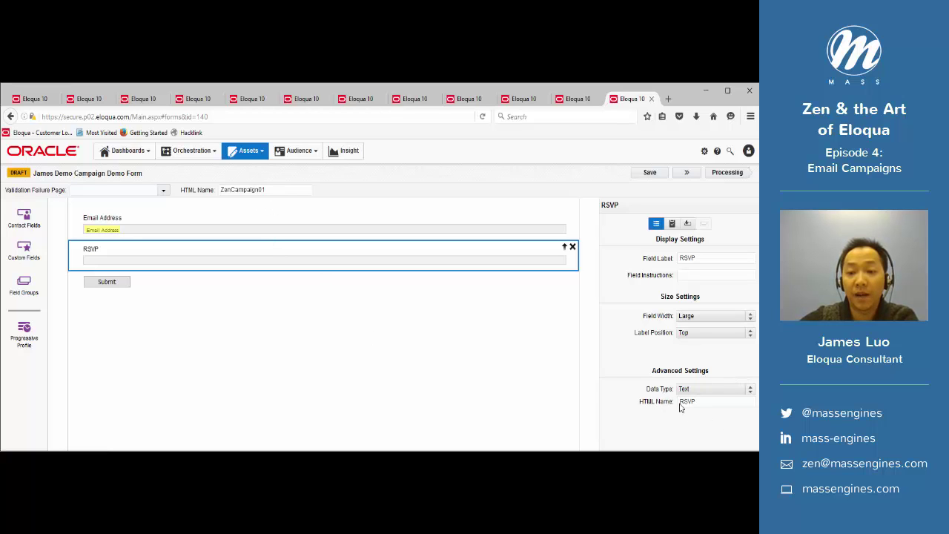
- Open the form's processing setup and view the available processing step types without adding one
{"action": "left_click", "coordinate": [729, 173]}
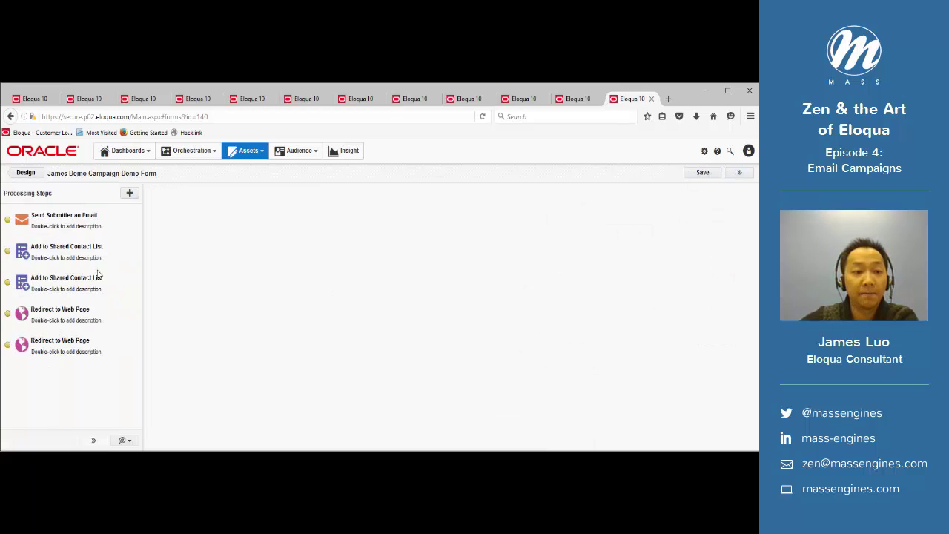
{"action": "left_click", "coordinate": [130, 193]}
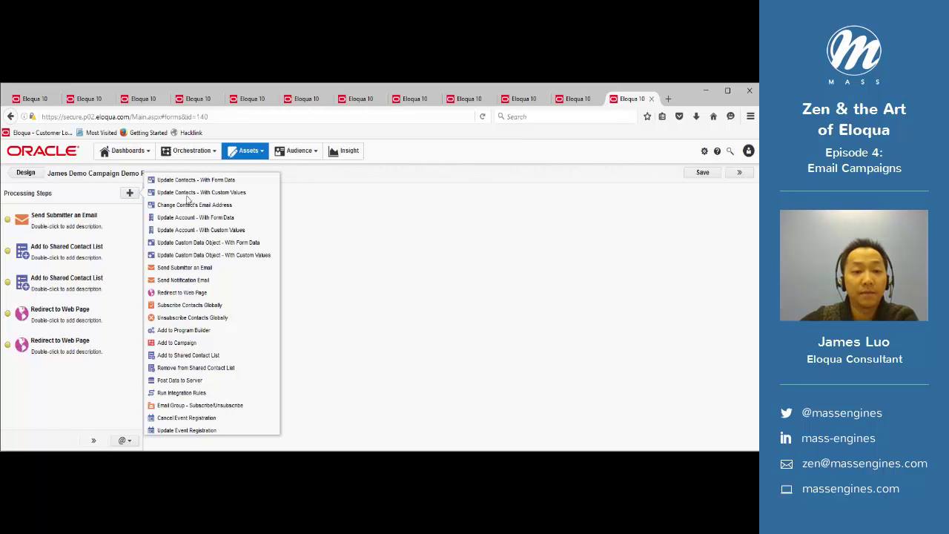
{"action": "left_click", "coordinate": [72, 396]}
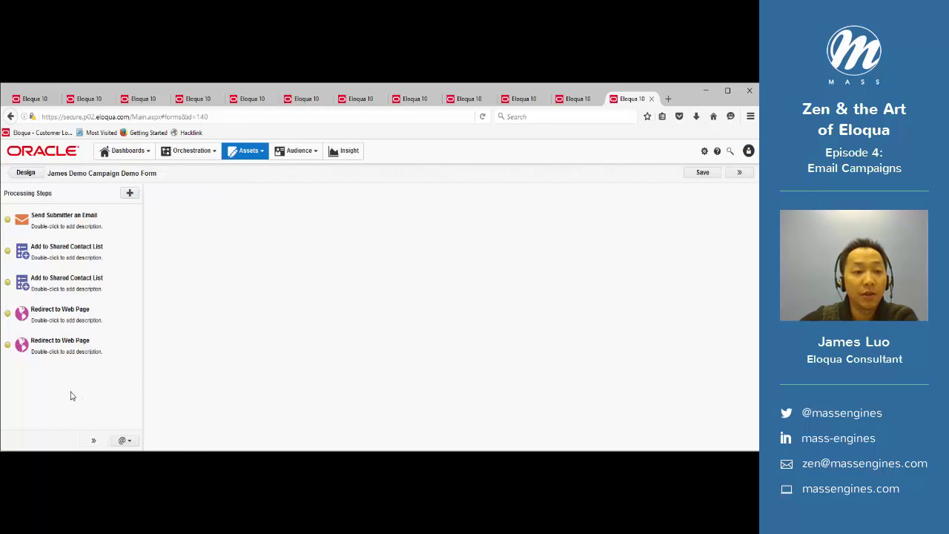
- Check the chosen email and the execution condition of the Send Submitter an Email processing step
{"action": "left_click", "coordinate": [62, 225]}
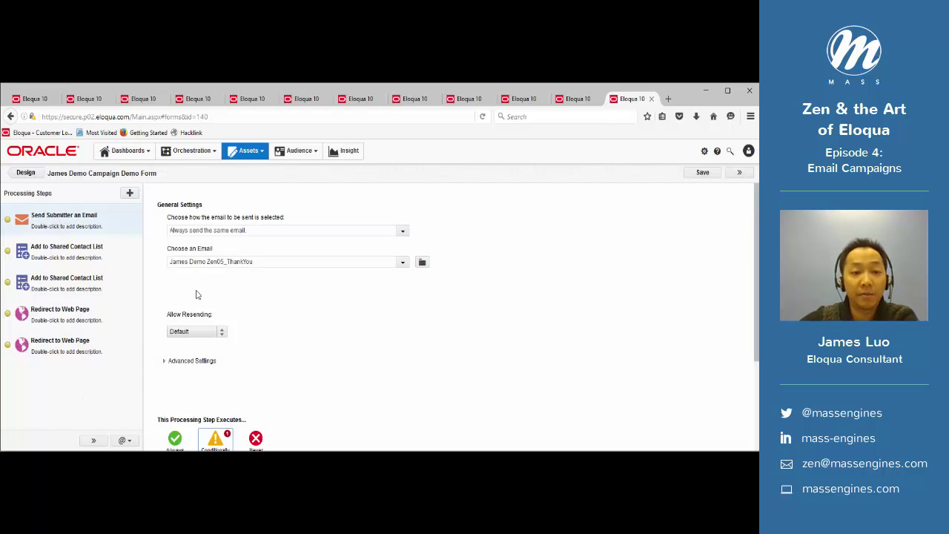
{"action": "left_click", "coordinate": [228, 437]}
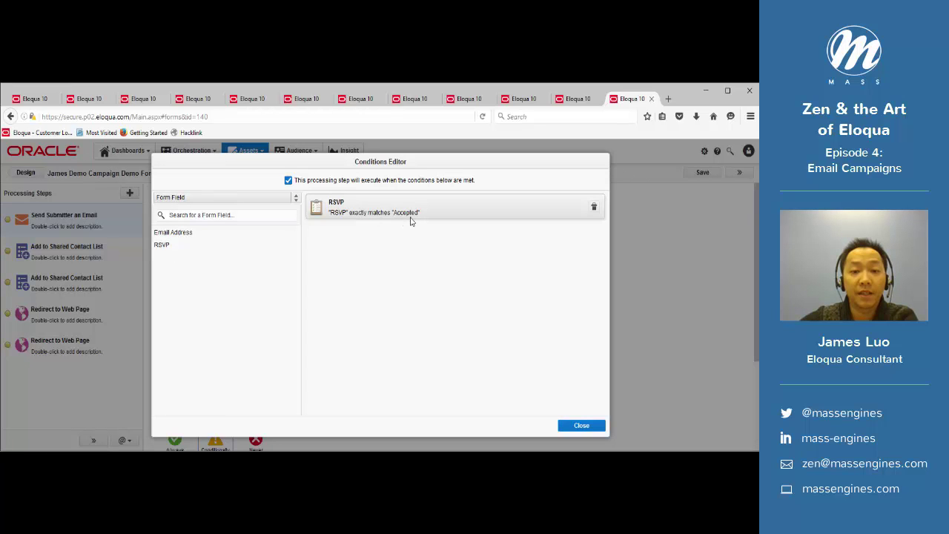
{"action": "left_click", "coordinate": [582, 425]}
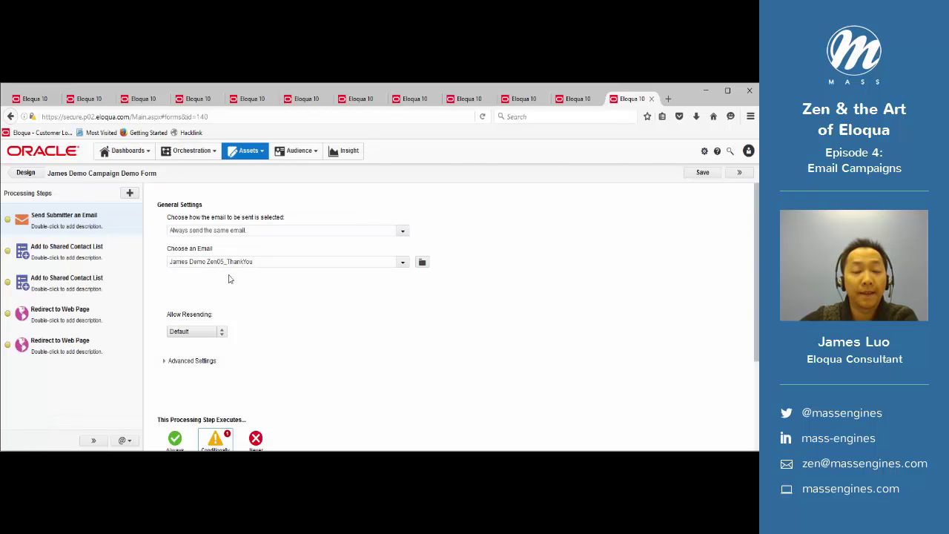
- Check the destinations and execution conditions of the first Add to Shared Contact List and first Redirect to Web Page steps
{"action": "left_click", "coordinate": [62, 260]}
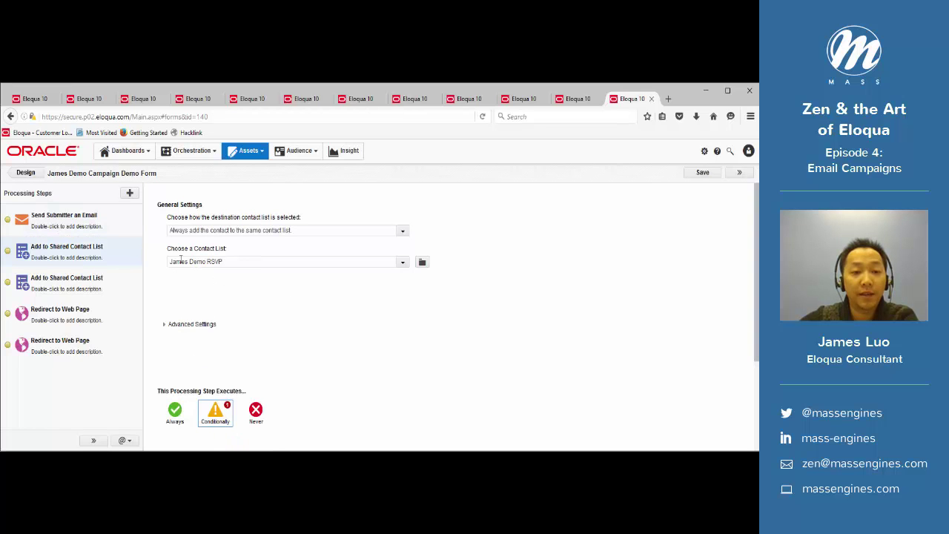
{"action": "left_click", "coordinate": [217, 417]}
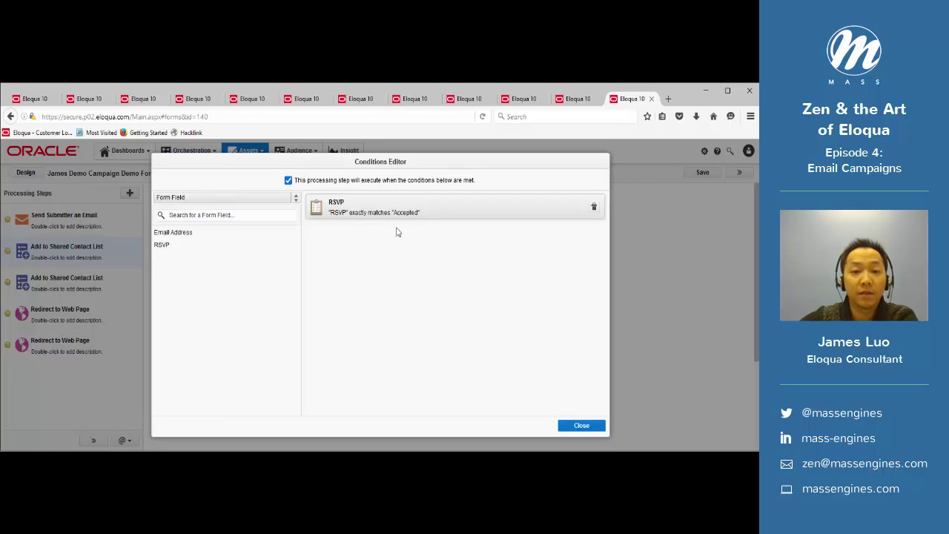
{"action": "left_click", "coordinate": [583, 426]}
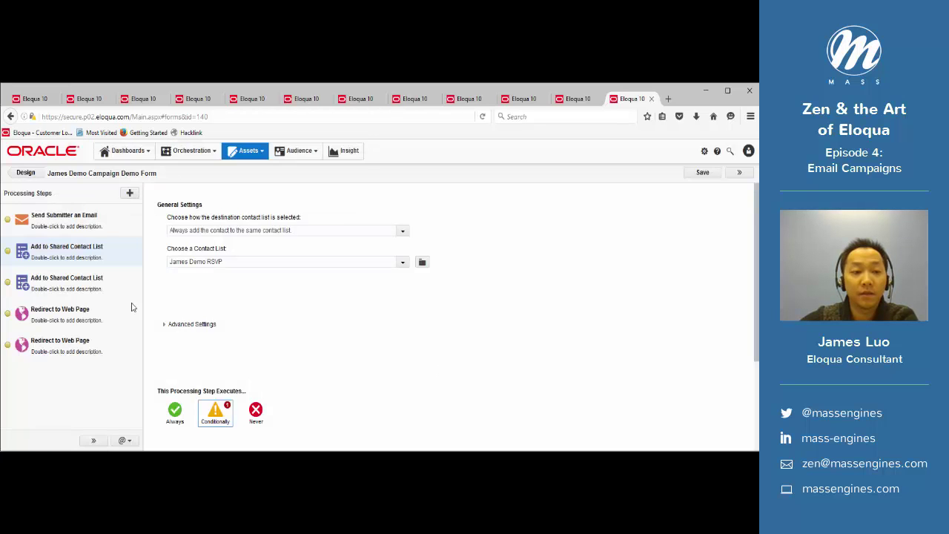
{"action": "left_click", "coordinate": [76, 311]}
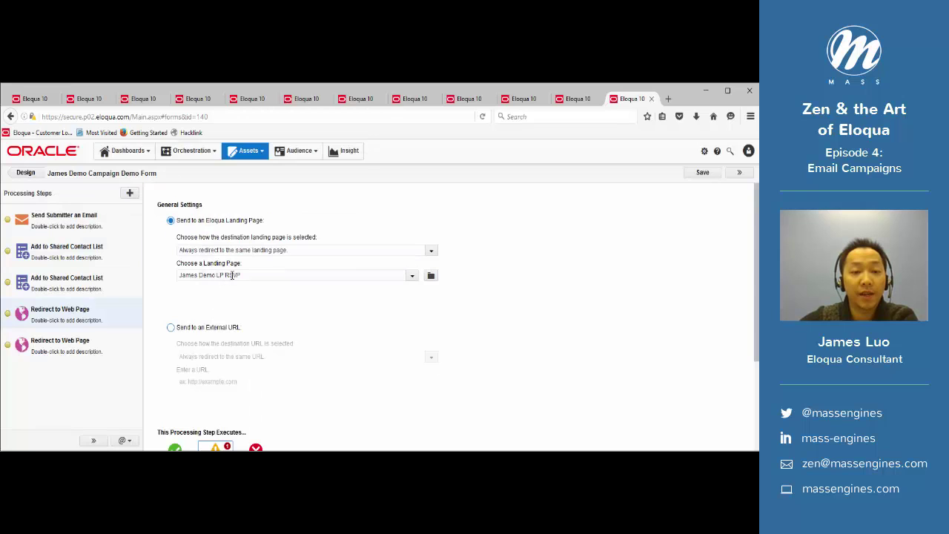
{"action": "left_click", "coordinate": [218, 445]}
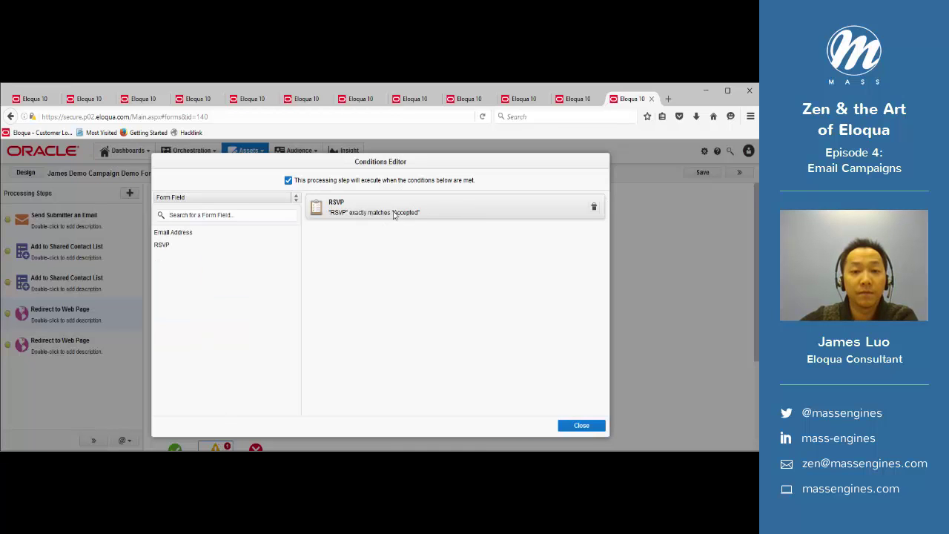
{"action": "left_click", "coordinate": [576, 425]}
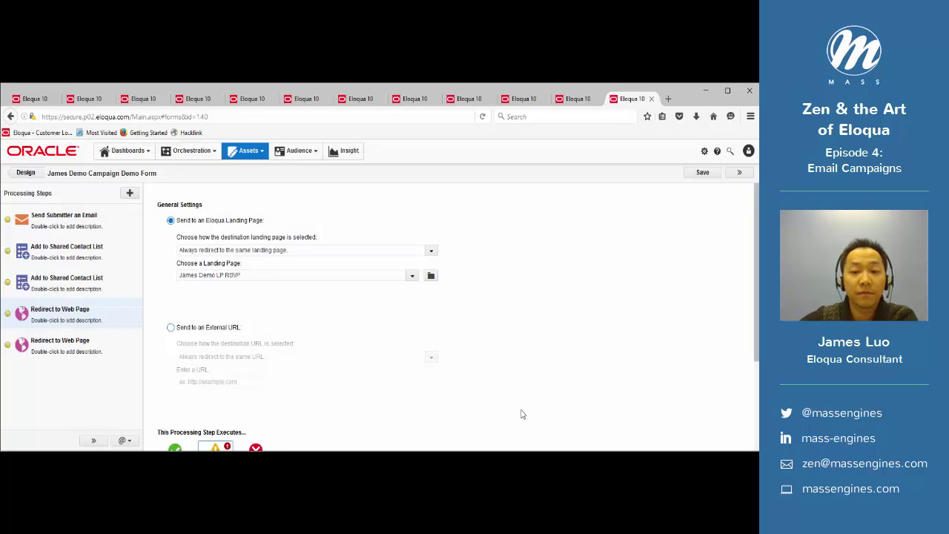
- Check the destinations and execution conditions of the second Add to Shared Contact List and second Redirect to Web Page steps
{"action": "left_click", "coordinate": [64, 290]}
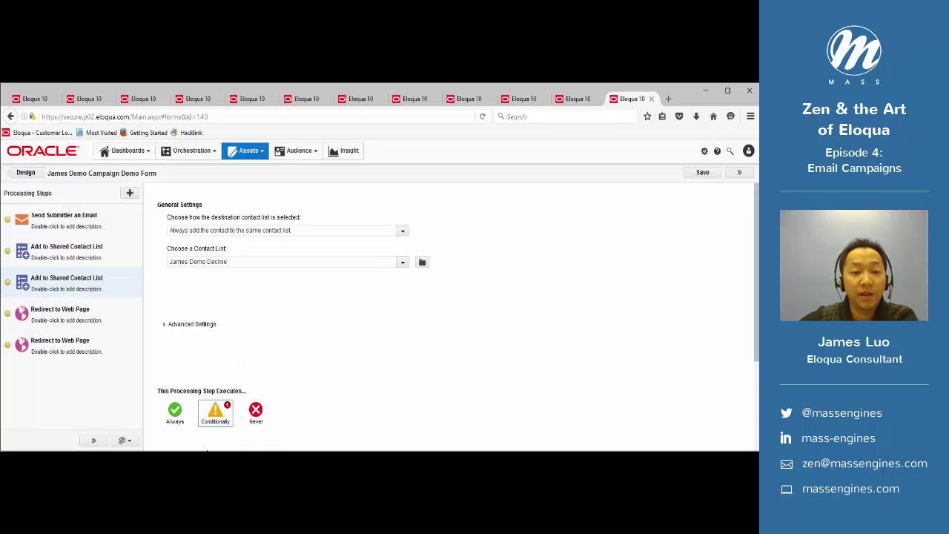
{"action": "left_click", "coordinate": [217, 415]}
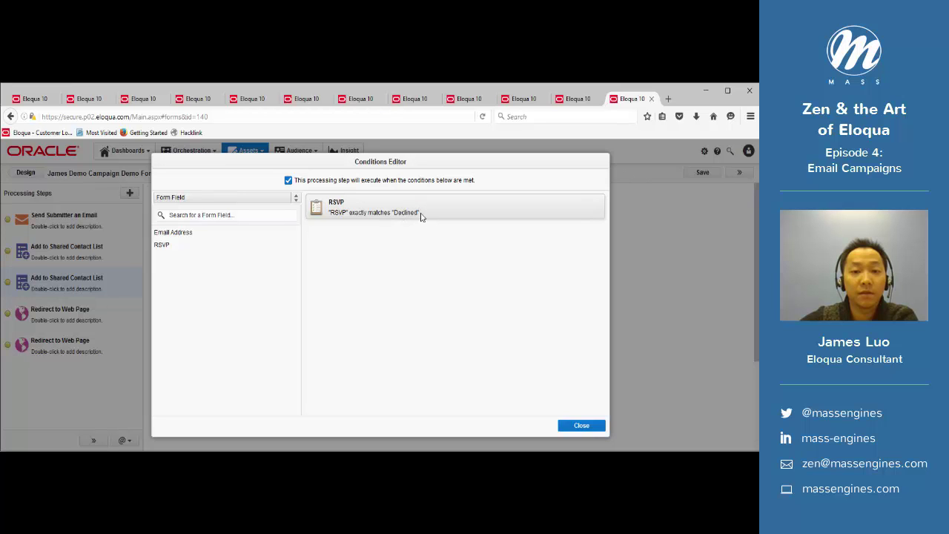
{"action": "left_click", "coordinate": [581, 425]}
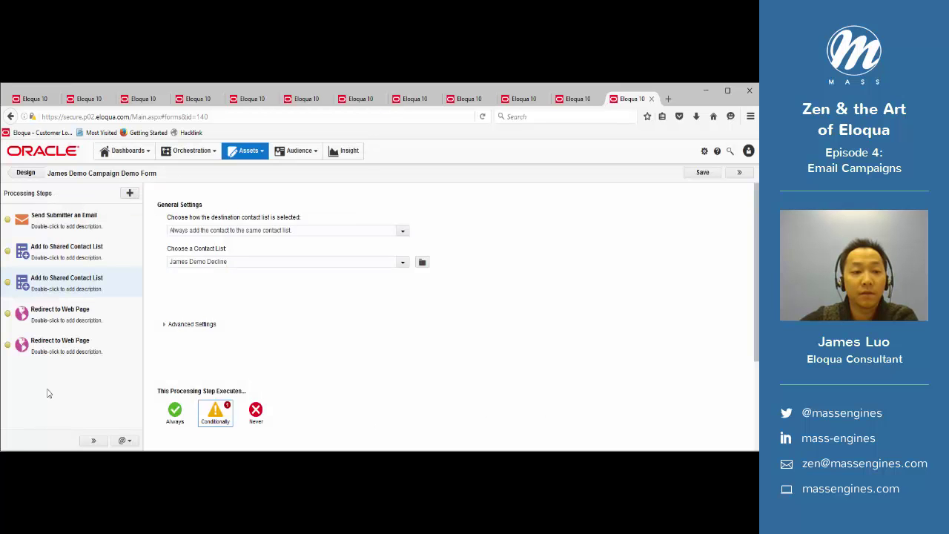
{"action": "left_click", "coordinate": [51, 347]}
{"action": "left_click", "coordinate": [225, 447]}
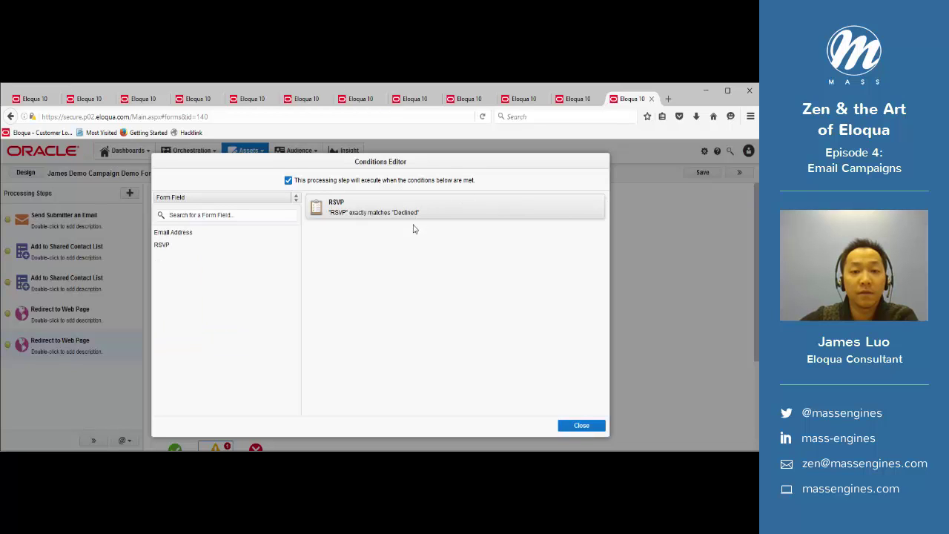
{"action": "left_click", "coordinate": [581, 425]}
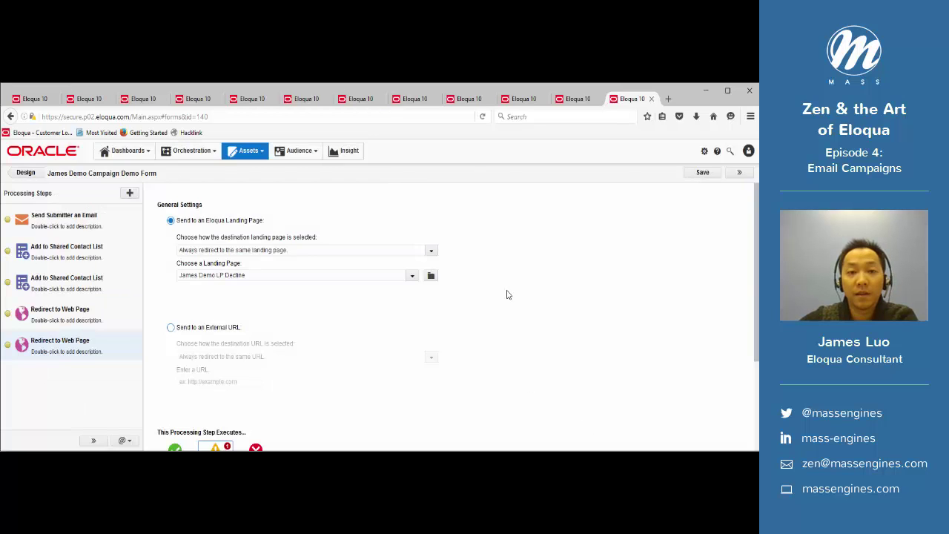
- Return to the campaign demo form's design view and save the form
{"action": "left_click", "coordinate": [39, 174]}
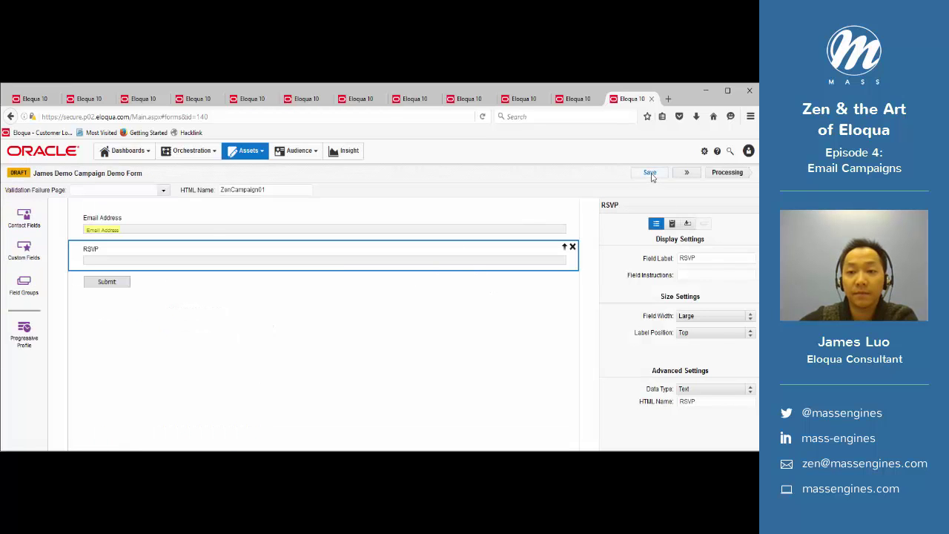
{"action": "left_click", "coordinate": [650, 173]}
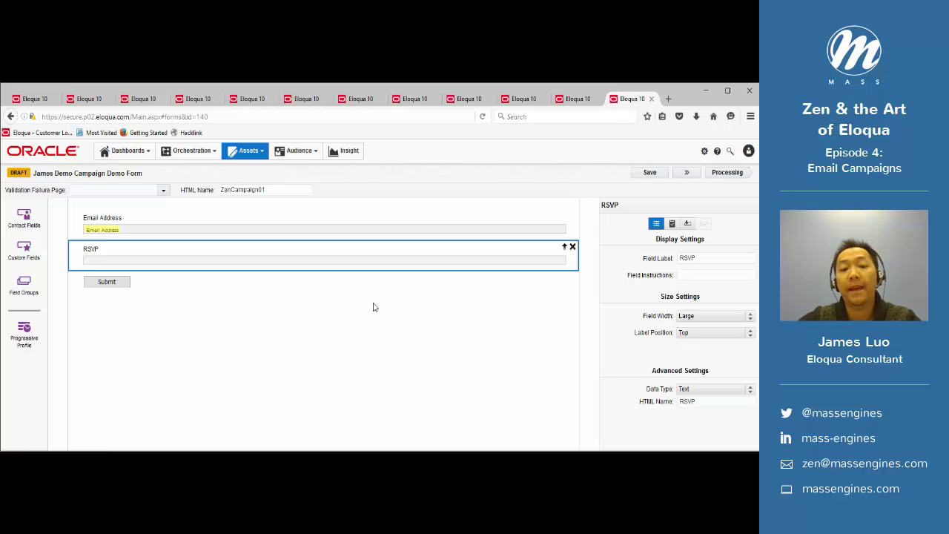
- Look up the value for the [siteID] placeholder of the Word link template in the Eloqua form's HTML code
{"action": "left_click", "coordinate": [378, 446]}
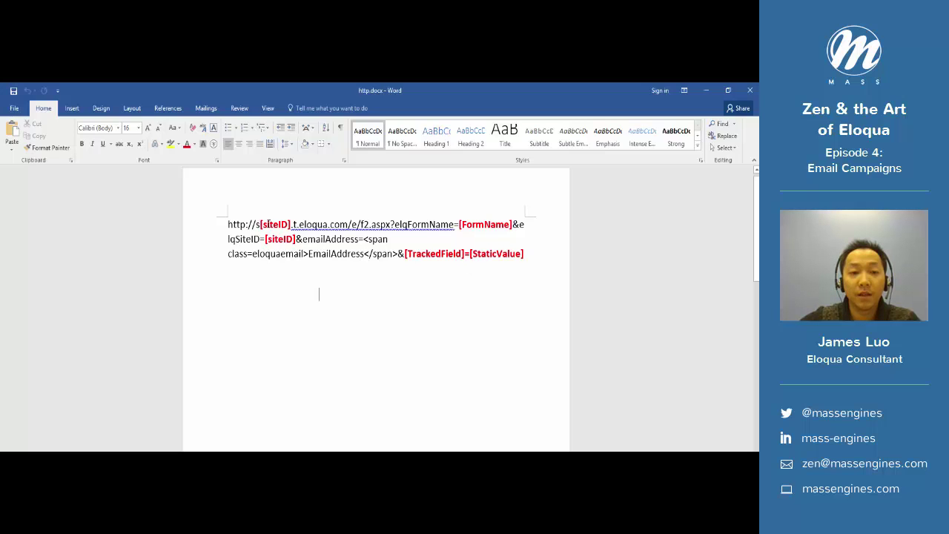
{"action": "double_click", "coordinate": [275, 225]}
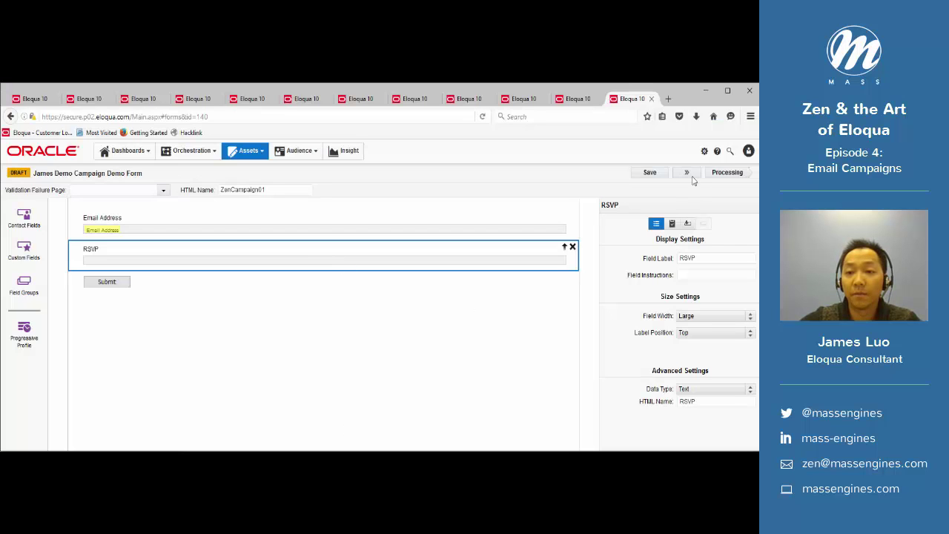
{"action": "left_click", "coordinate": [693, 175]}
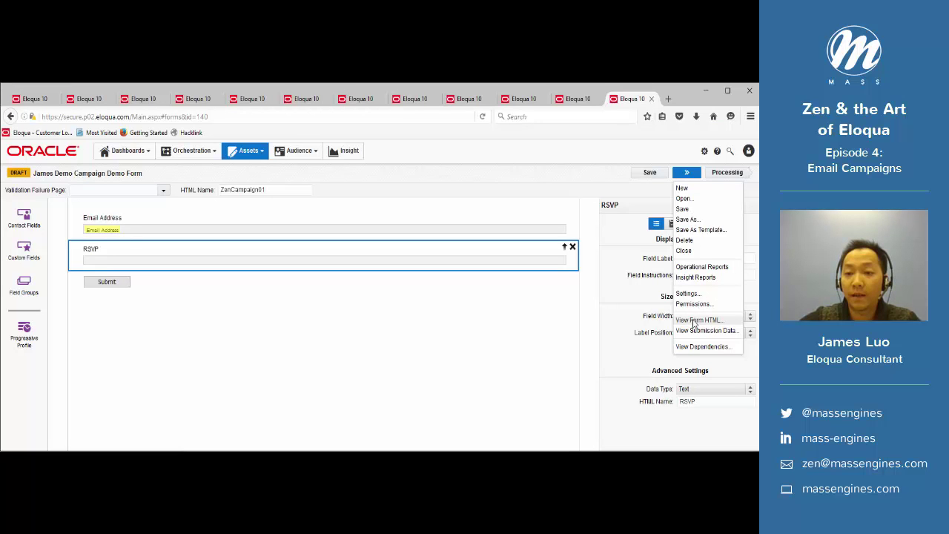
{"action": "left_click", "coordinate": [700, 320]}
{"action": "scroll", "coordinate": [451, 291], "scroll_direction": "down", "scroll_amount": 15}
{"action": "scroll", "coordinate": [452, 290], "scroll_direction": "down", "scroll_amount": 20}
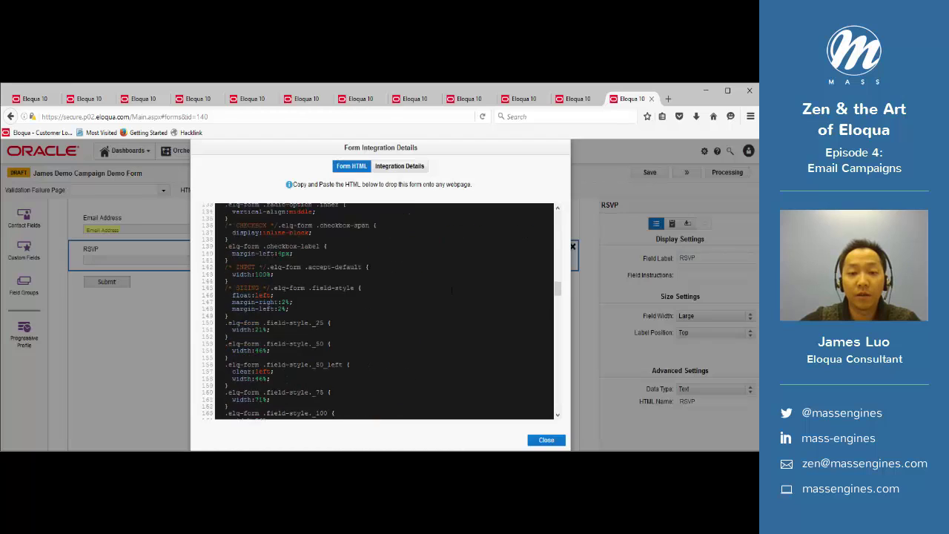
{"action": "scroll", "coordinate": [452, 290], "scroll_direction": "down", "scroll_amount": 16}
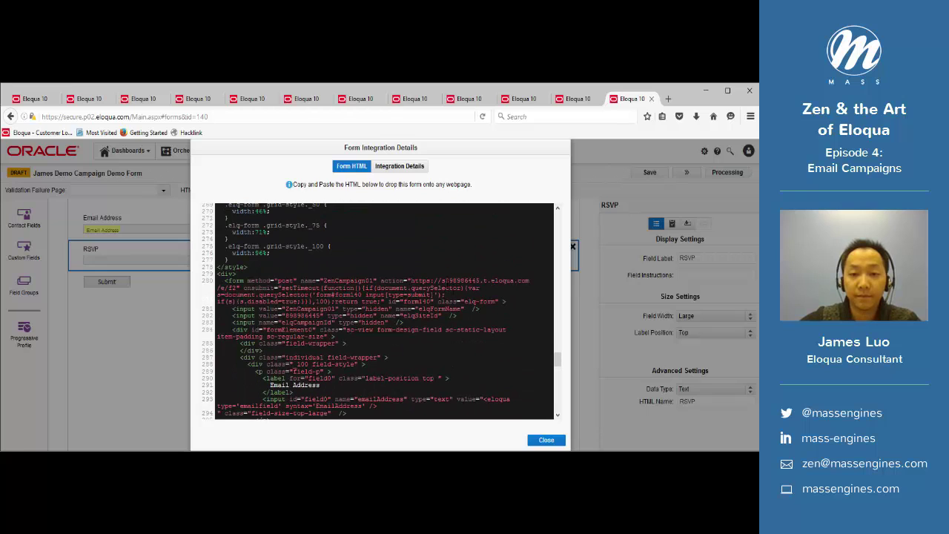
{"action": "left_click_drag", "start_coordinate": [445, 281], "coordinate": [481, 281]}
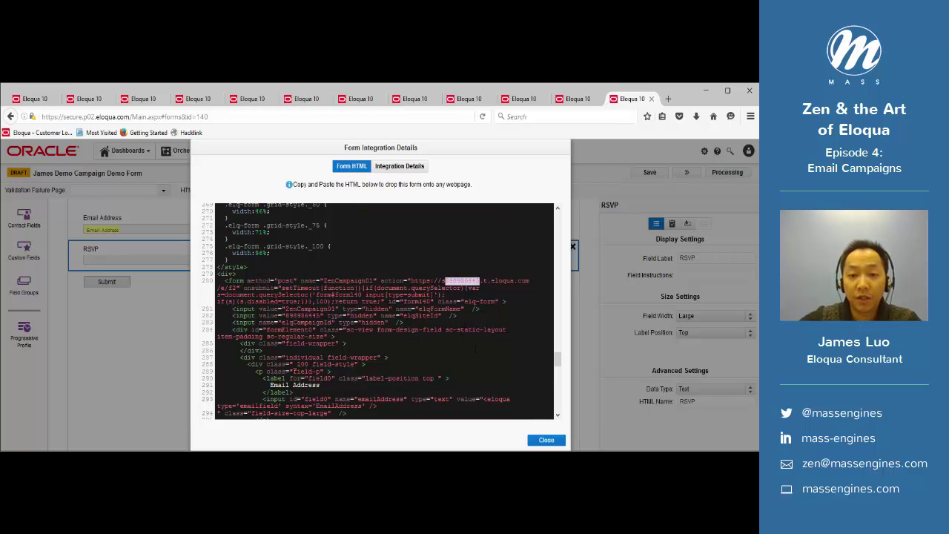
{"action": "left_click", "coordinate": [546, 440]}
- Compare the [FormName] and [TrackedField] placeholders in the Word document with the form's HTML name and the RSVP field's HTML name in Eloqua
{"action": "key", "text": "alt+Tab"}
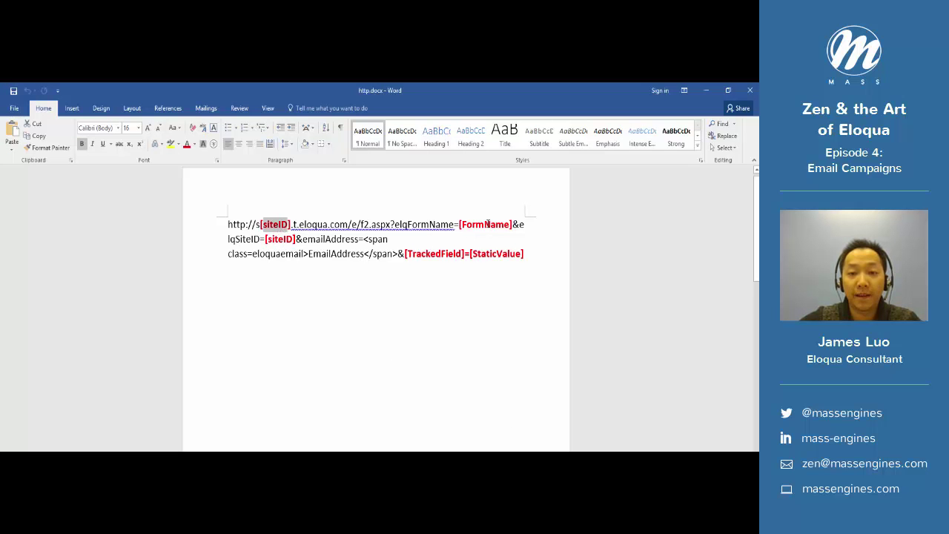
{"action": "key", "text": "alt+Tab"}
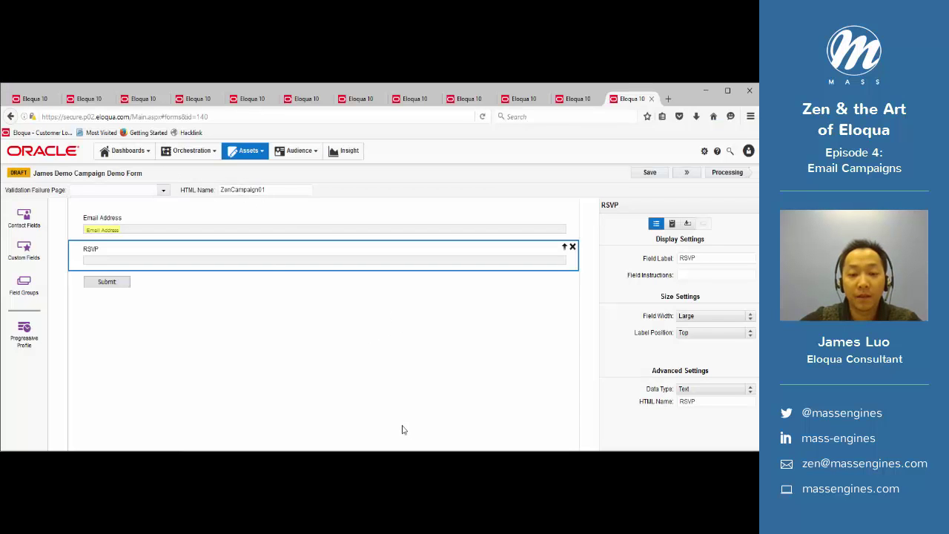
{"action": "key", "text": "alt+Tab"}
{"action": "double_click", "coordinate": [429, 254]}
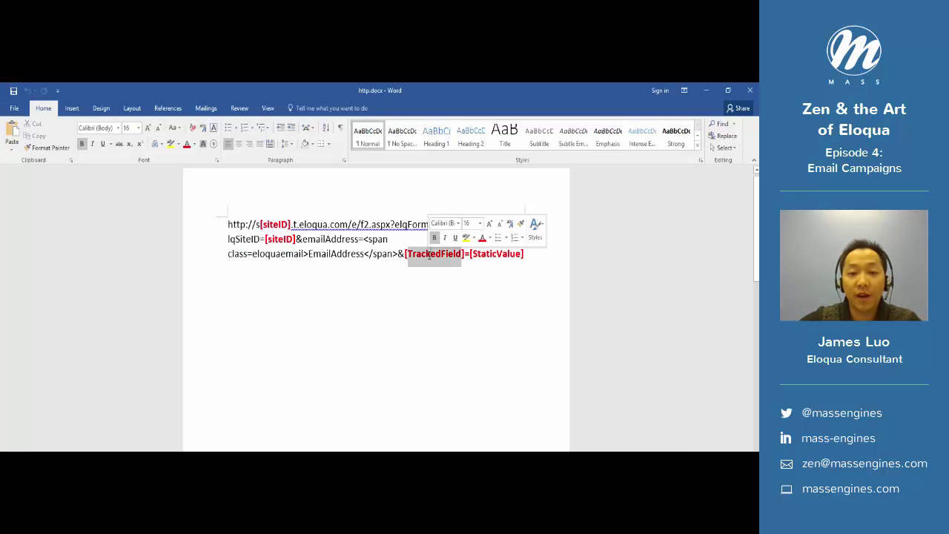
{"action": "key", "text": "alt+Tab"}
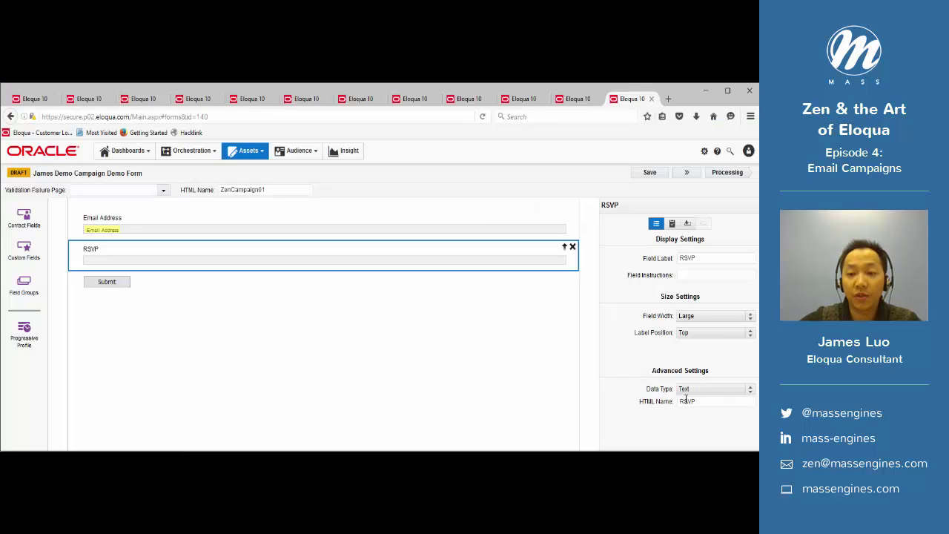
- Read the completed RSVP=Accepted and RSVP=Declined links further down in the Word document http.docx
{"action": "key", "text": "alt+Tab"}
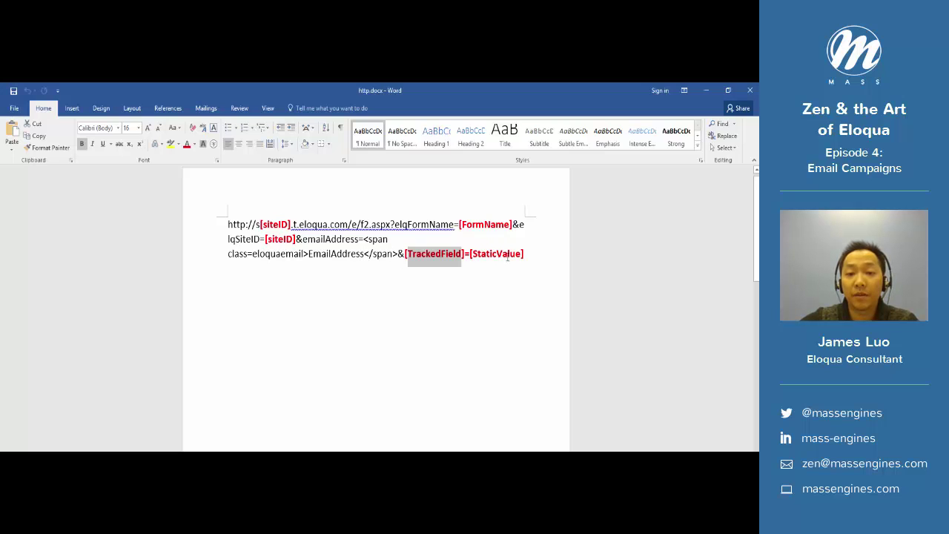
{"action": "scroll", "coordinate": [491, 264], "scroll_direction": "down", "scroll_amount": 10}
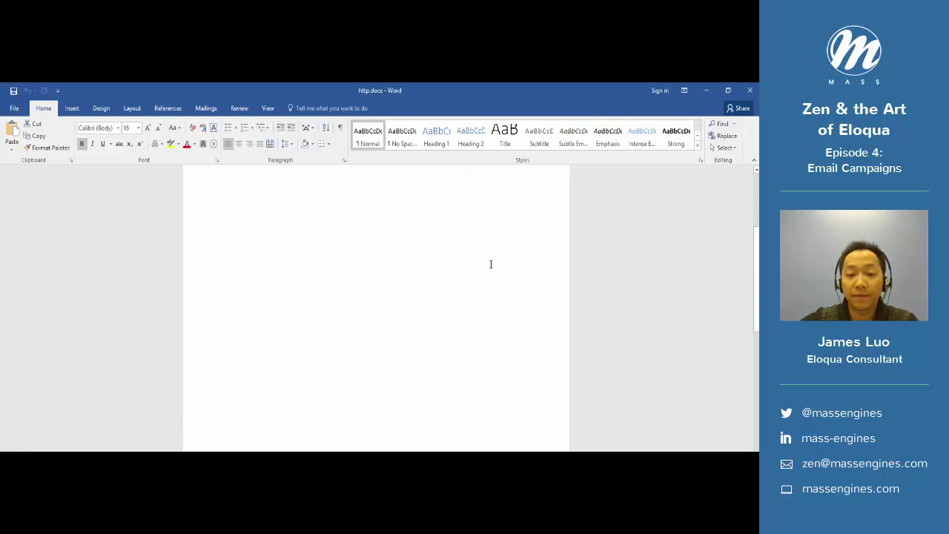
{"action": "scroll", "coordinate": [491, 264], "scroll_direction": "down", "scroll_amount": 2}
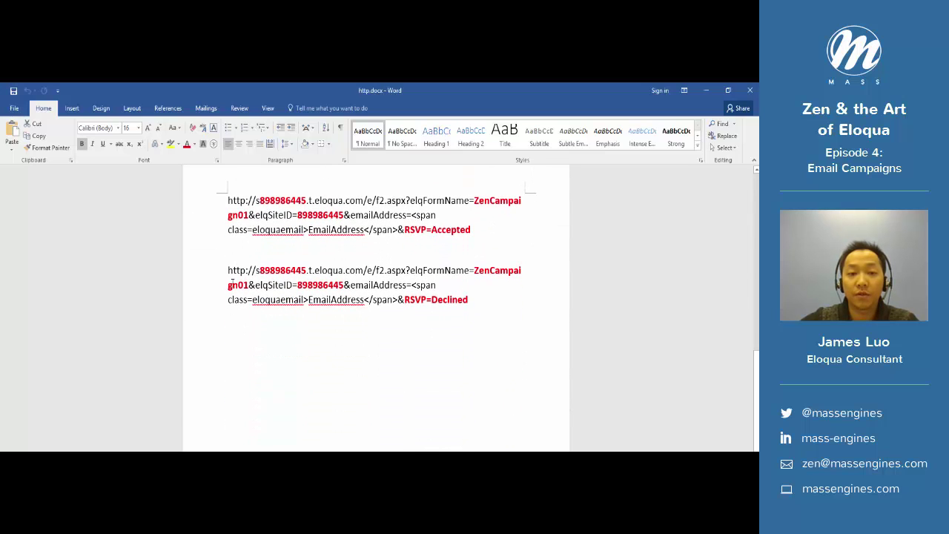
{"action": "scroll", "coordinate": [273, 208], "scroll_direction": "up", "scroll_amount": 1}
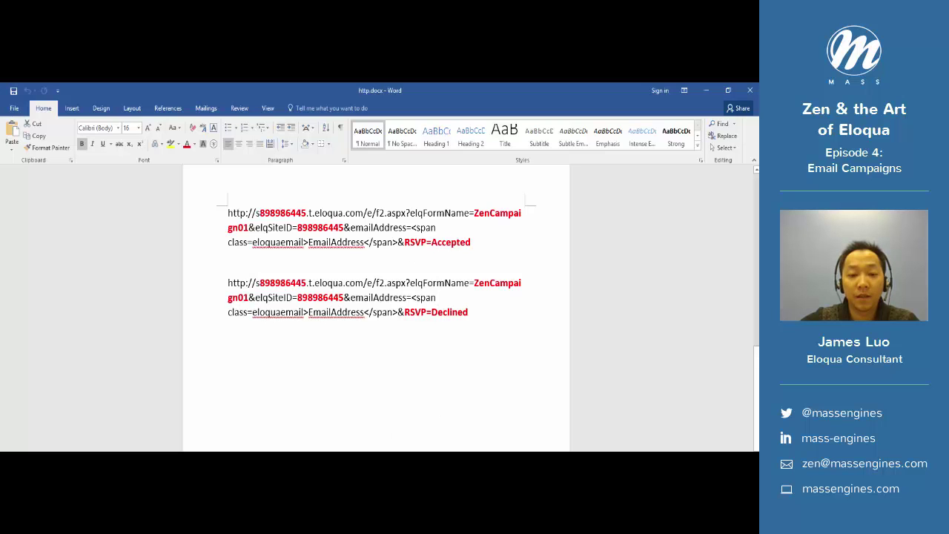
- Check the REGISTER NOW button's hyperlink in Eloqua's Zen01_Invitation email against the RSVP=Accepted link in the Word document
{"action": "key", "text": "alt+Tab"}
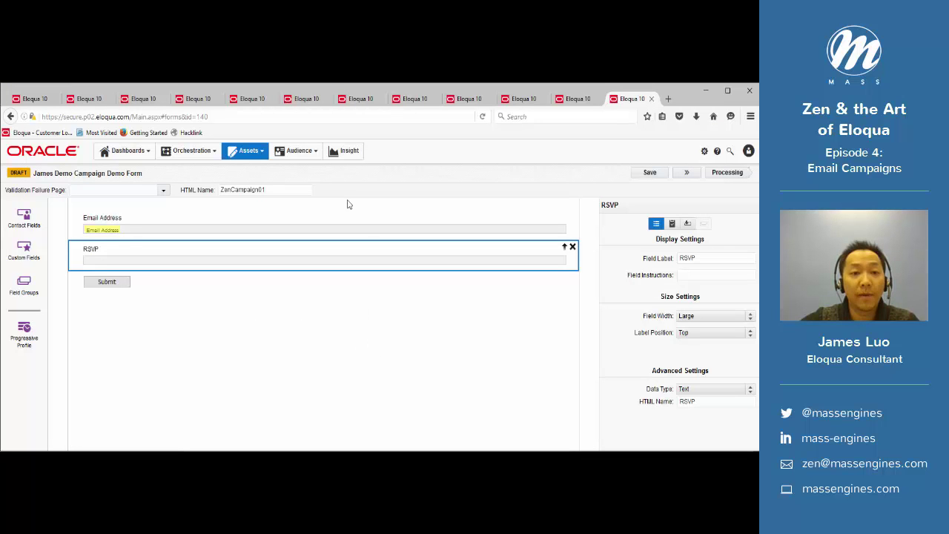
{"action": "left_click", "coordinate": [358, 106]}
{"action": "scroll", "coordinate": [498, 349], "scroll_direction": "down", "scroll_amount": 5}
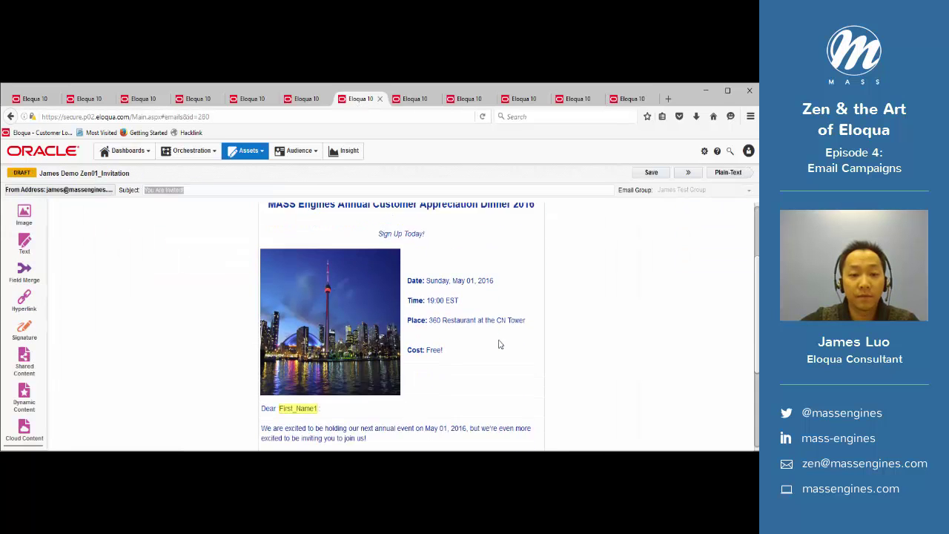
{"action": "scroll", "coordinate": [500, 343], "scroll_direction": "down", "scroll_amount": 1}
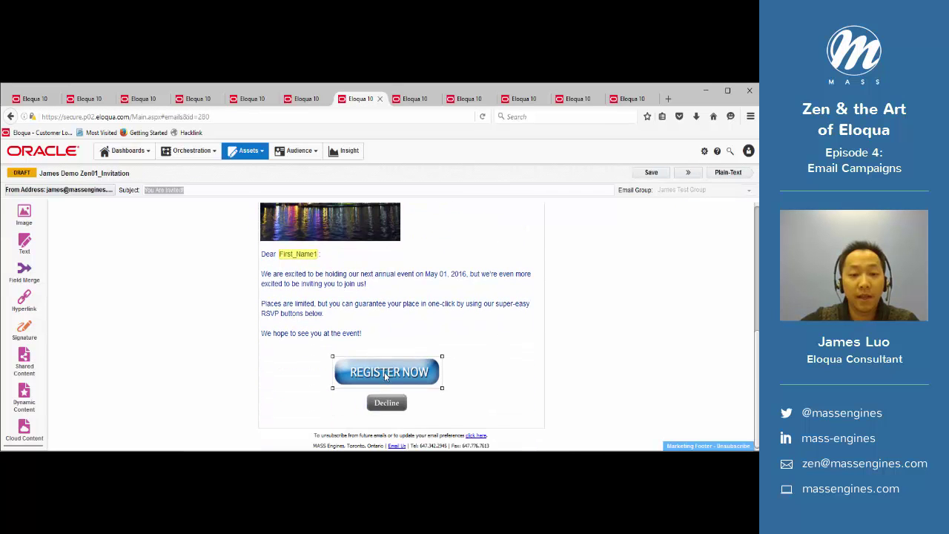
{"action": "scroll", "coordinate": [400, 326], "scroll_direction": "up", "scroll_amount": 1}
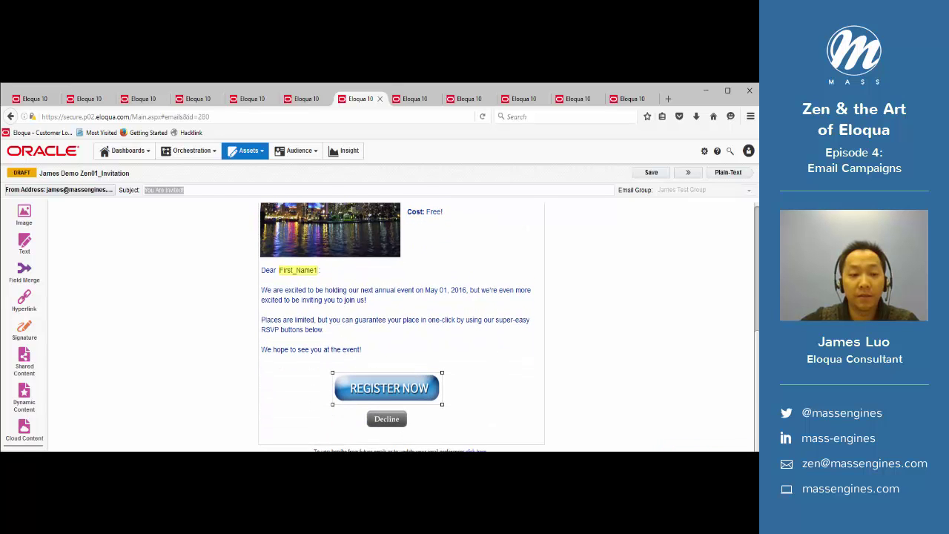
{"action": "scroll", "coordinate": [400, 326], "scroll_direction": "down", "scroll_amount": 1}
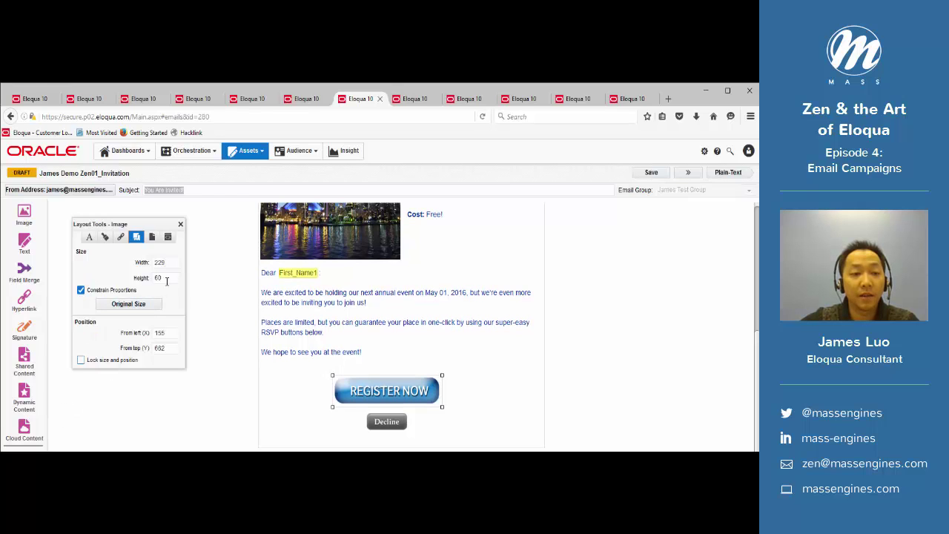
{"action": "left_click", "coordinate": [120, 237]}
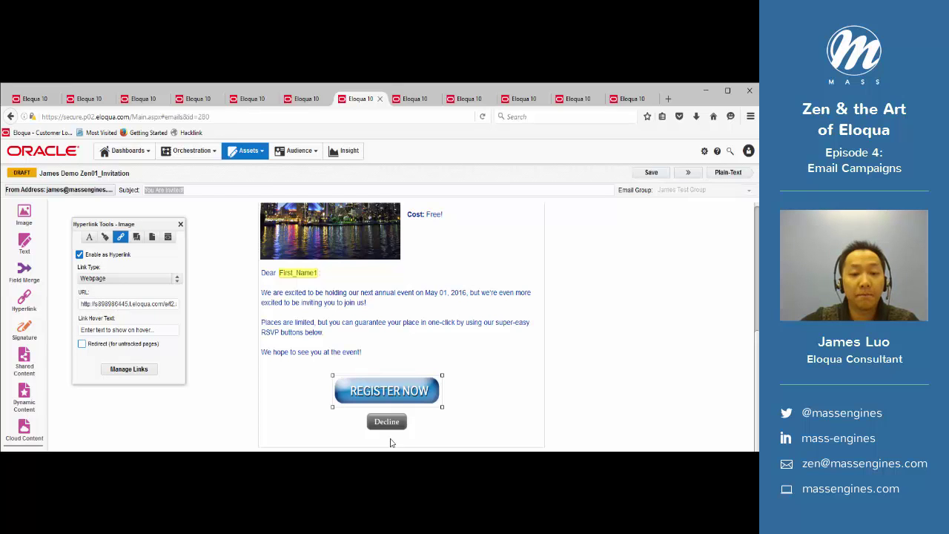
{"action": "key", "text": "alt+Tab"}
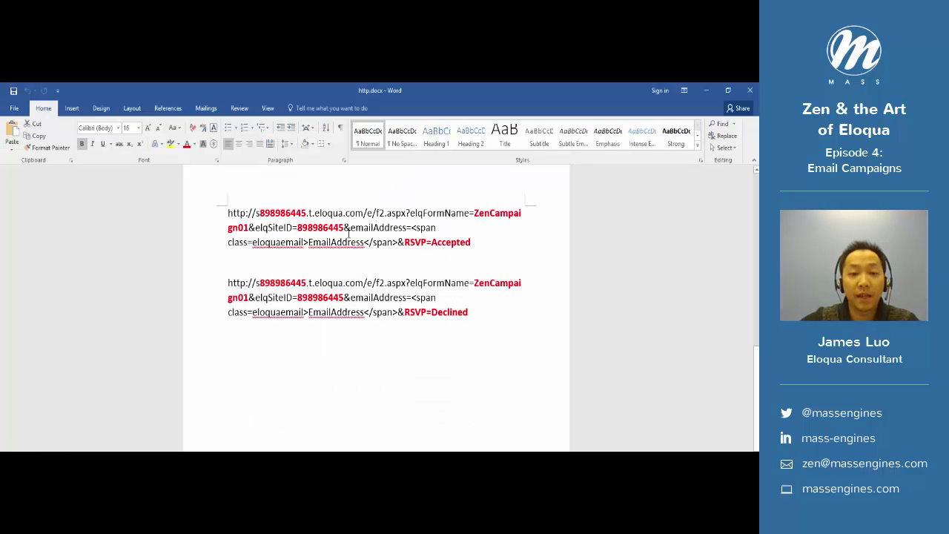
{"action": "key", "text": "alt+Tab"}
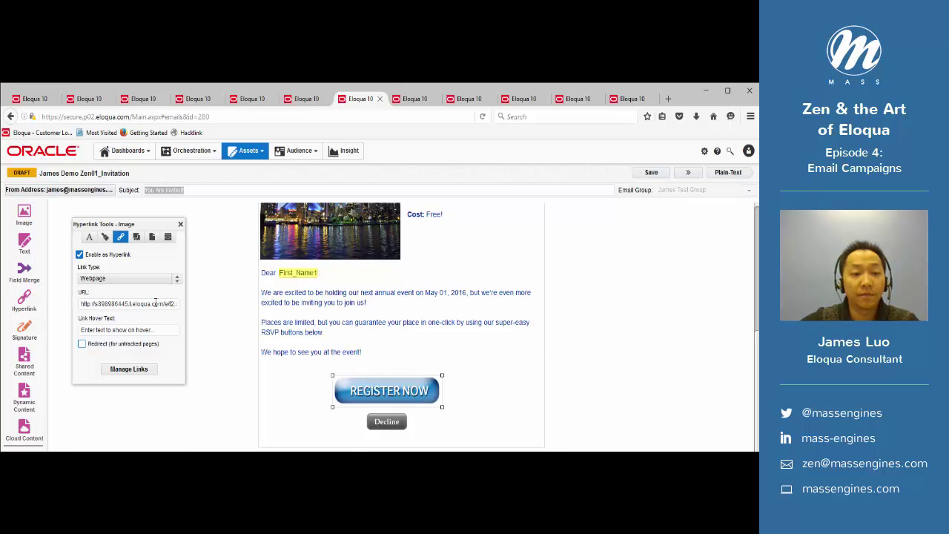
- Check the Decline button's hyperlink in the invitation email against the RSVP=Declined link in Word and close the hyperlink settings
{"action": "left_click", "coordinate": [384, 422]}
{"action": "key", "text": "alt+Tab"}
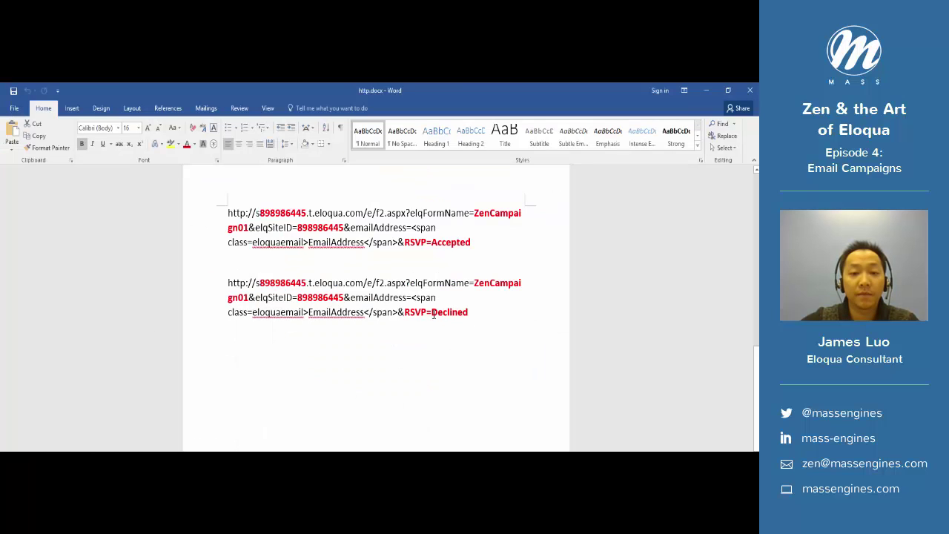
{"action": "key", "text": "alt+Tab"}
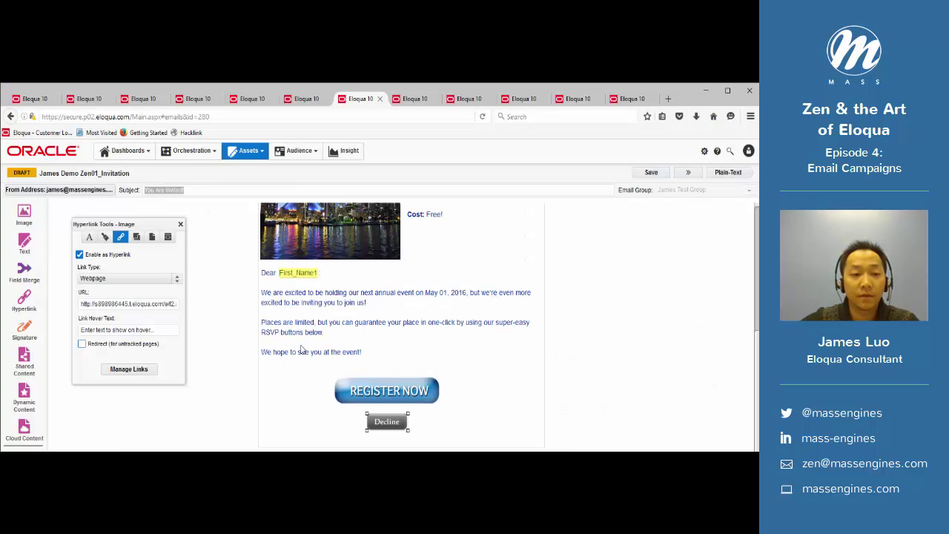
{"action": "left_click", "coordinate": [181, 224]}
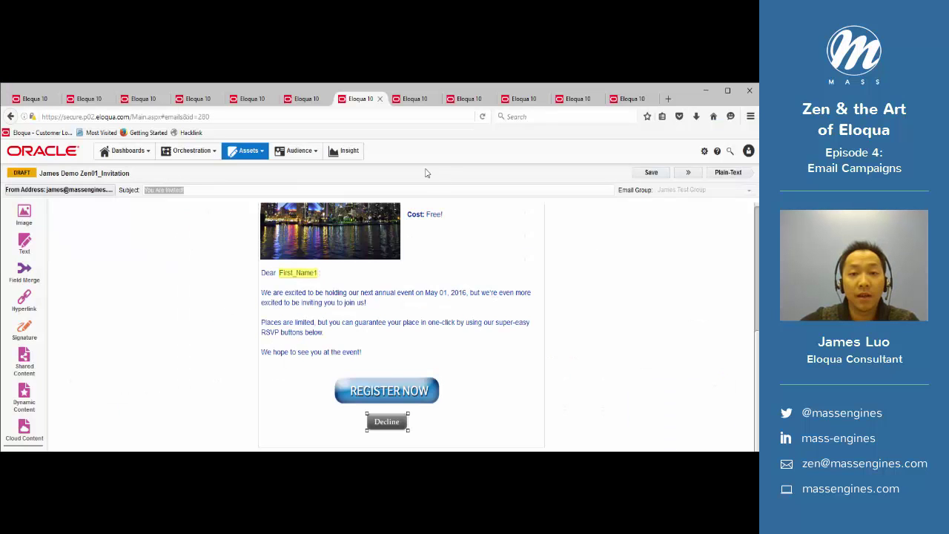
- View the Zen02_Know and Zen03_ReminderDNR emails alongside the Zen01_Invitation email
{"action": "left_click", "coordinate": [415, 99]}
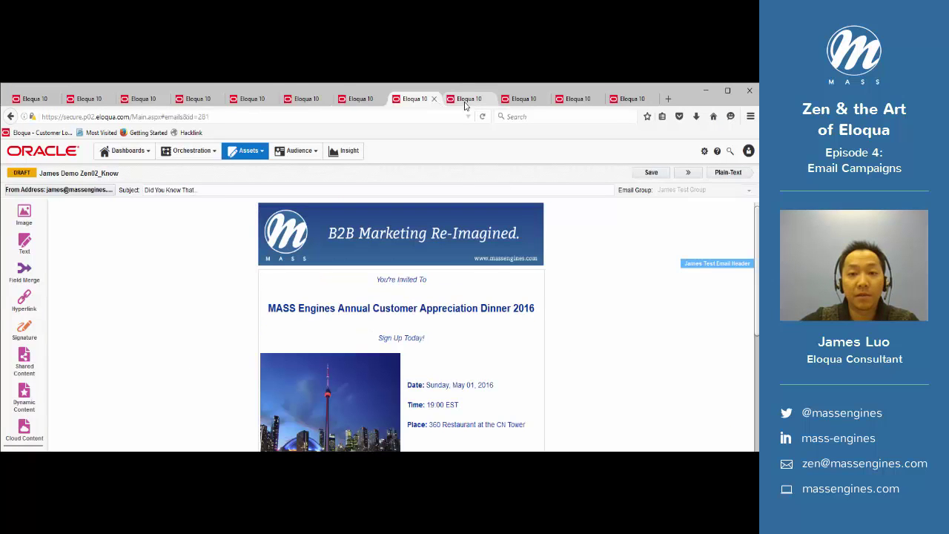
{"action": "left_click", "coordinate": [467, 99]}
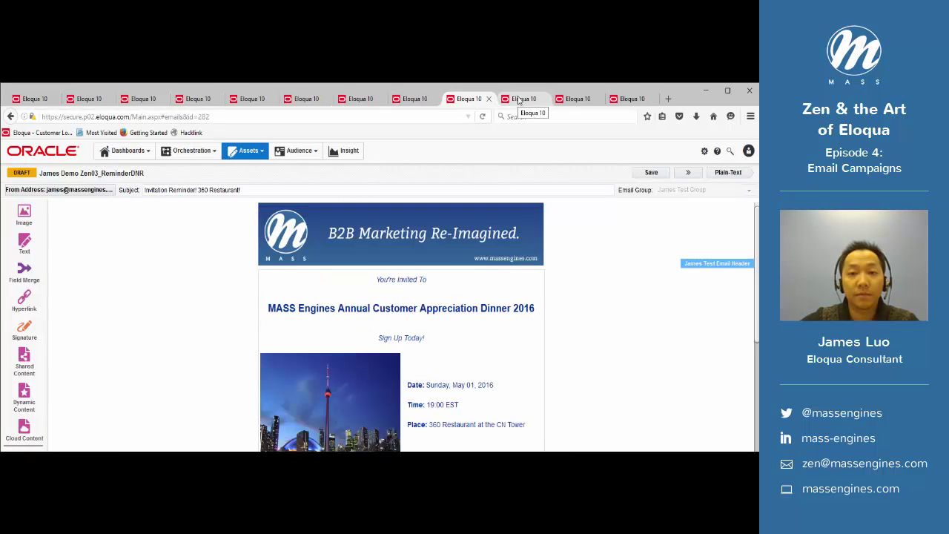
{"action": "left_click", "coordinate": [358, 98]}
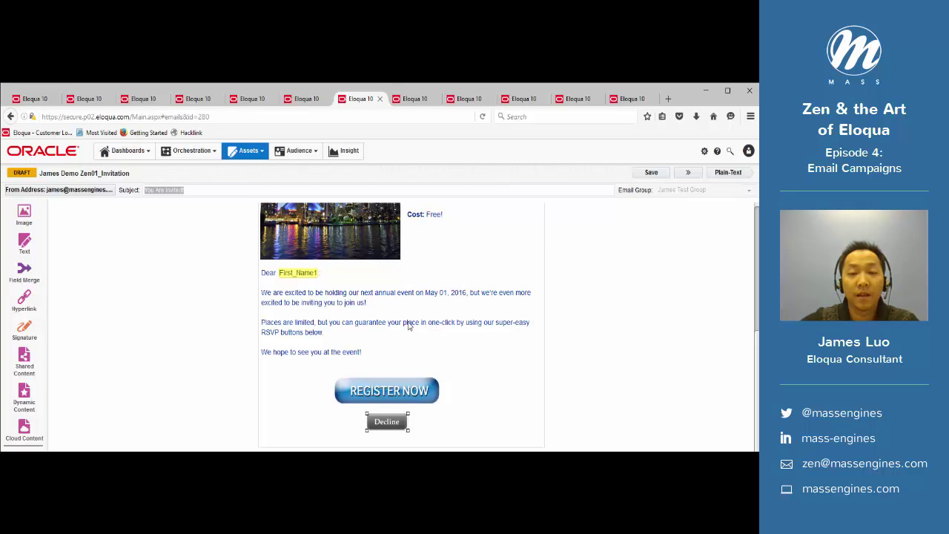
{"action": "left_click", "coordinate": [417, 99]}
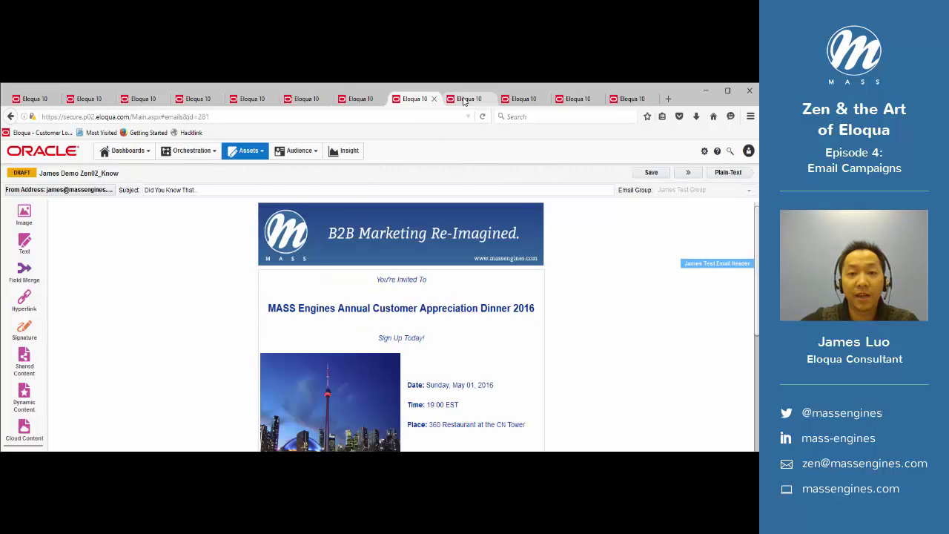
- Check the REGISTER NOW button's hyperlink in the Zen03_ReminderDNR email and return to the Zen01_Invitation email
{"action": "left_click", "coordinate": [467, 99]}
{"action": "scroll", "coordinate": [486, 237], "scroll_direction": "down", "scroll_amount": 3}
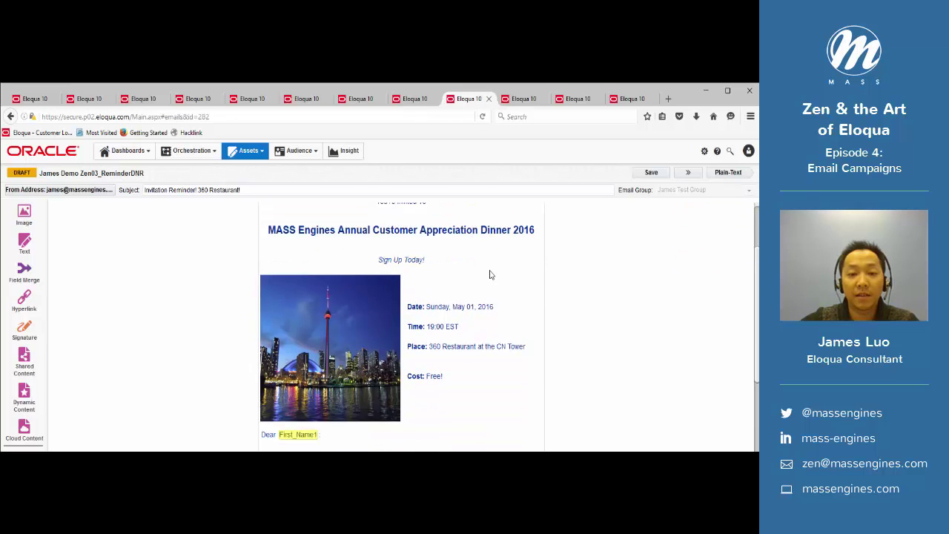
{"action": "left_click", "coordinate": [383, 396]}
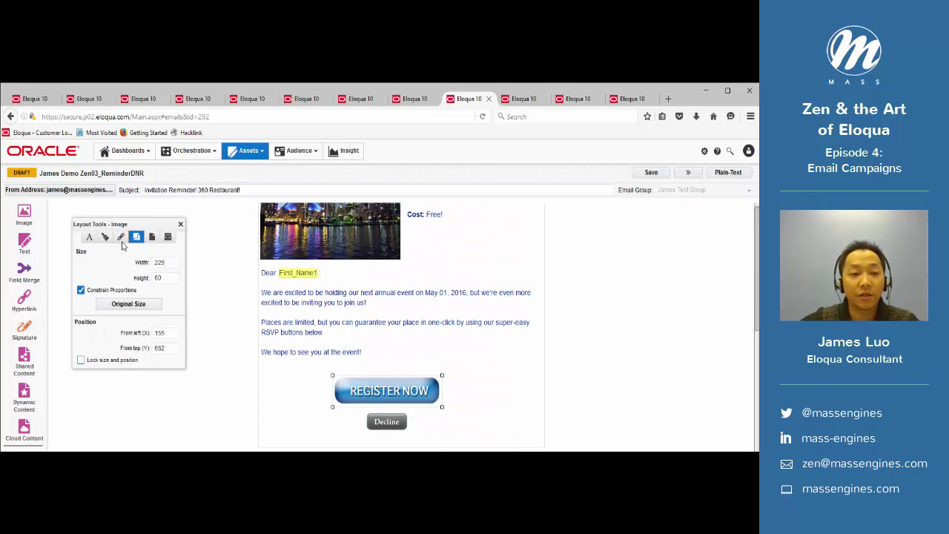
{"action": "left_click", "coordinate": [120, 237]}
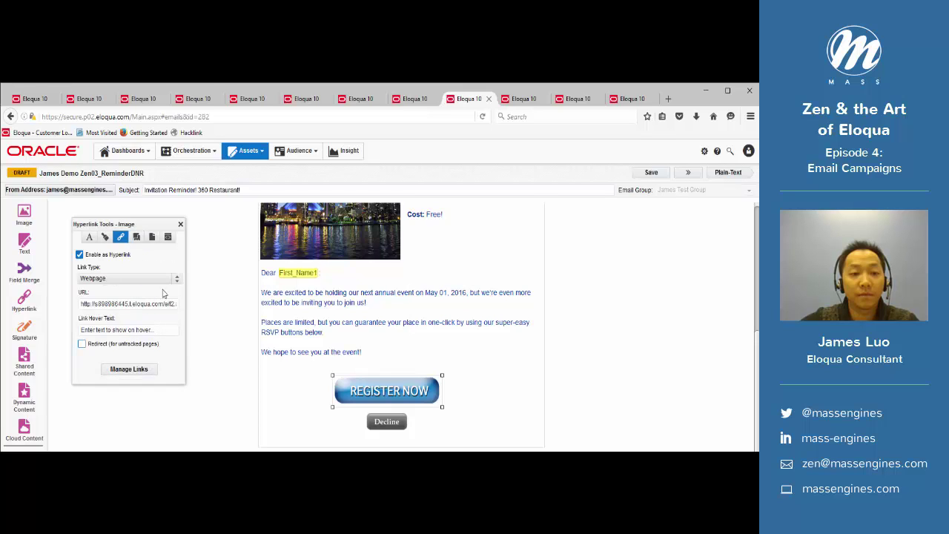
{"action": "left_click", "coordinate": [180, 224]}
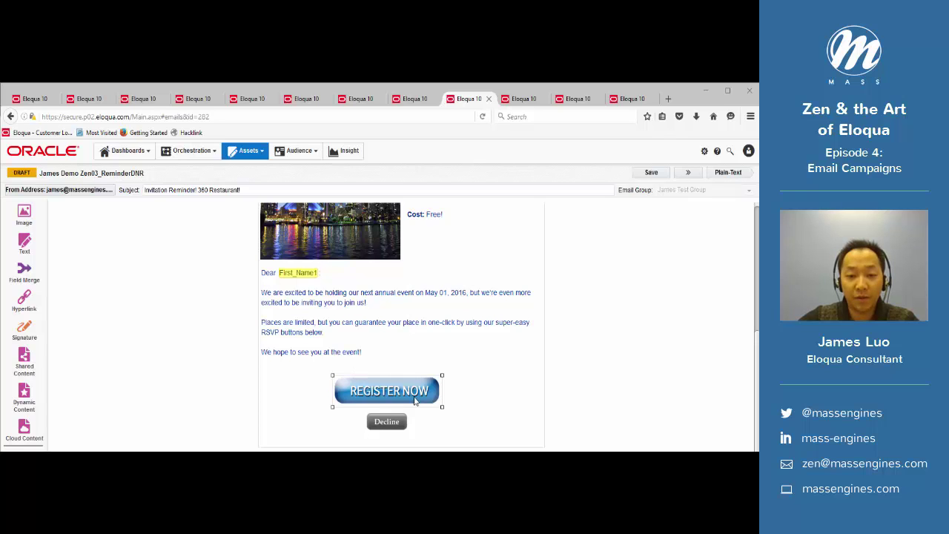
{"action": "left_click", "coordinate": [359, 100]}
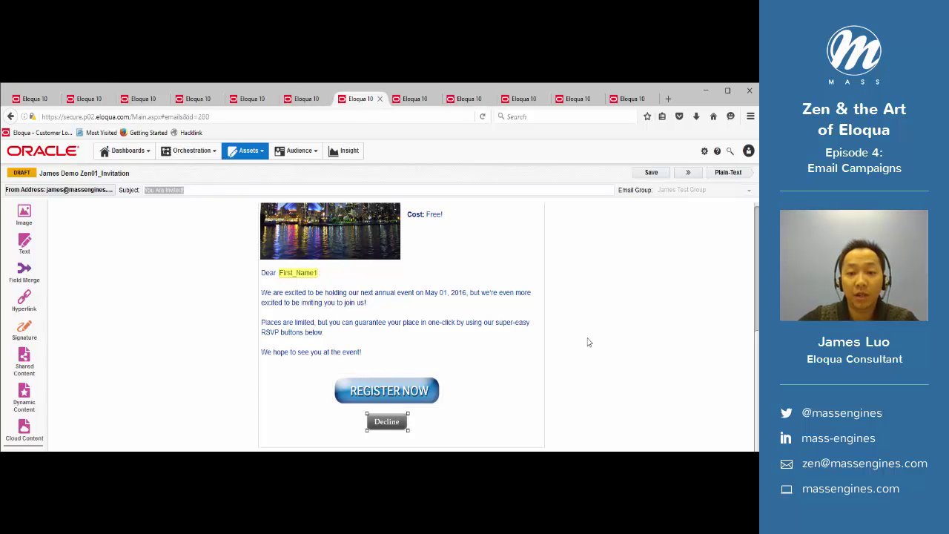
{"action": "scroll", "coordinate": [628, 290], "scroll_direction": "up", "scroll_amount": 4}
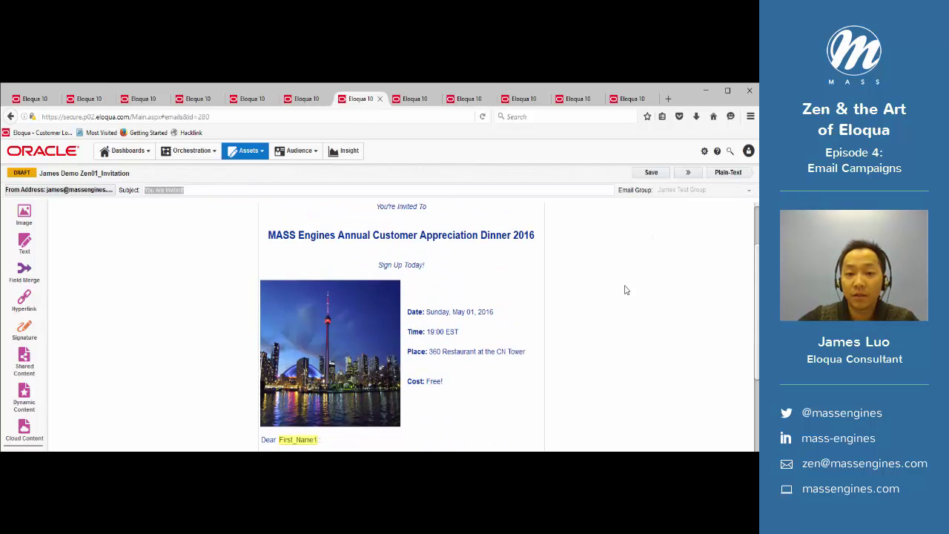
- Send the Zen01_Invitation email to a single test contact found by searching for the contact's email address
{"action": "scroll", "coordinate": [624, 289], "scroll_direction": "up", "scroll_amount": 2}
{"action": "left_click", "coordinate": [689, 172]}
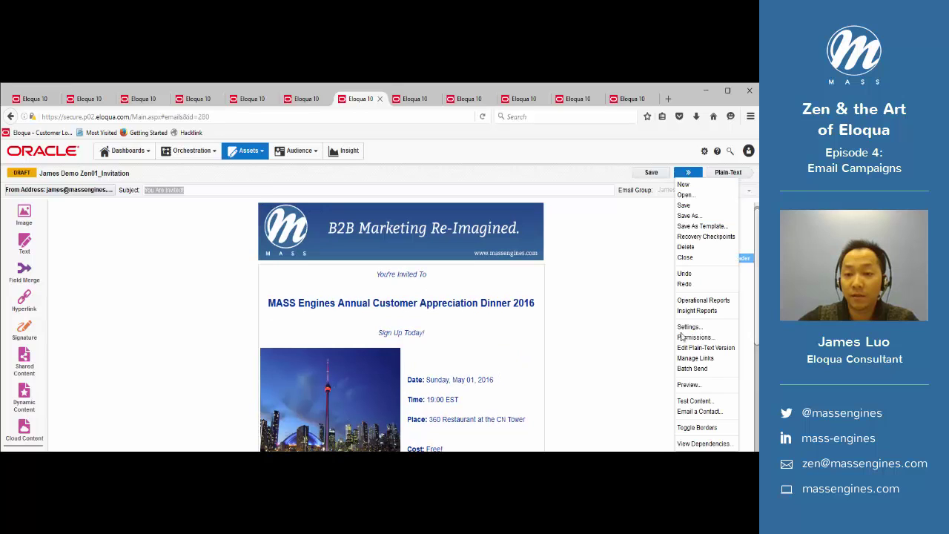
{"action": "left_click", "coordinate": [704, 410]}
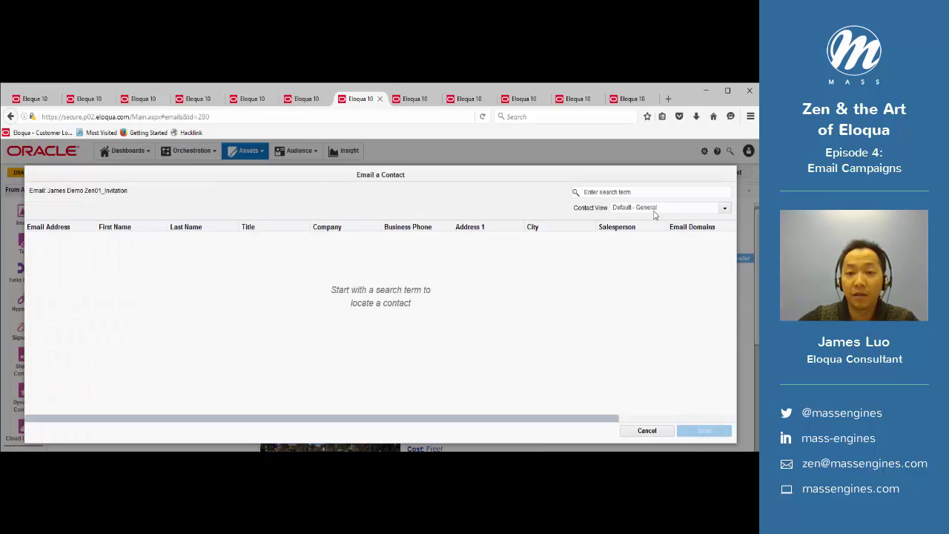
{"action": "left_click", "coordinate": [620, 192]}
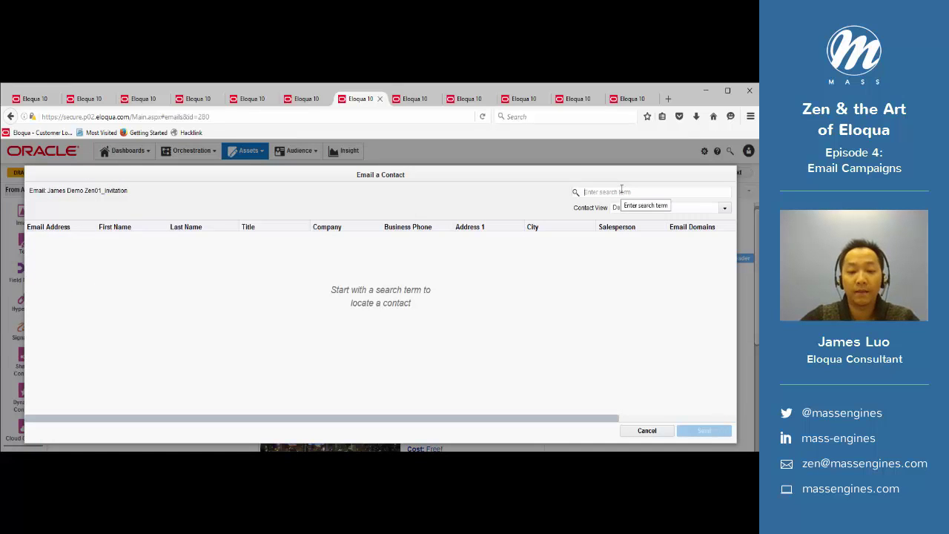
{"action": "type", "text": "james@m"}
{"action": "key", "text": "Return"}
{"action": "left_click", "coordinate": [89, 238]}
{"action": "key", "text": "Return"}
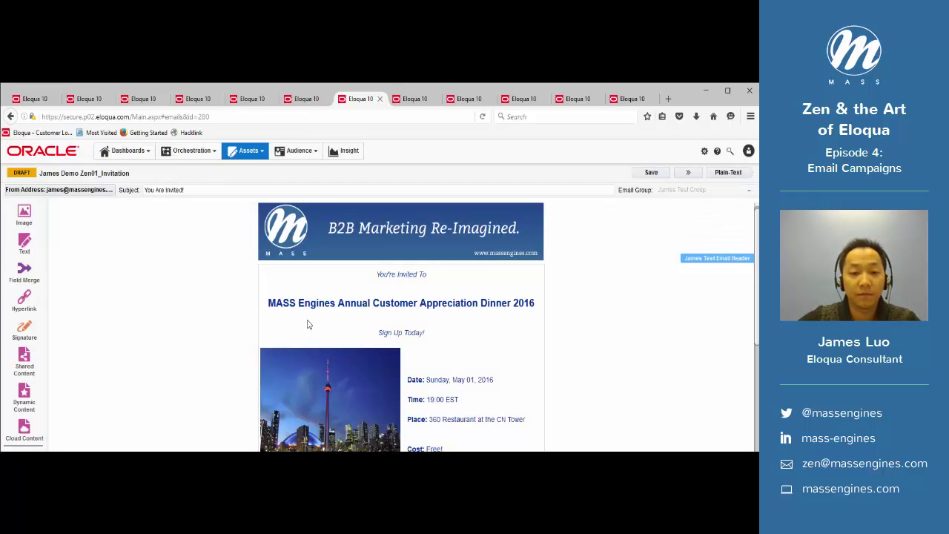
- Check the contacts in the Demo RSVP and Demo Decline shared lists before responding to the invitation
{"action": "left_click", "coordinate": [143, 99]}
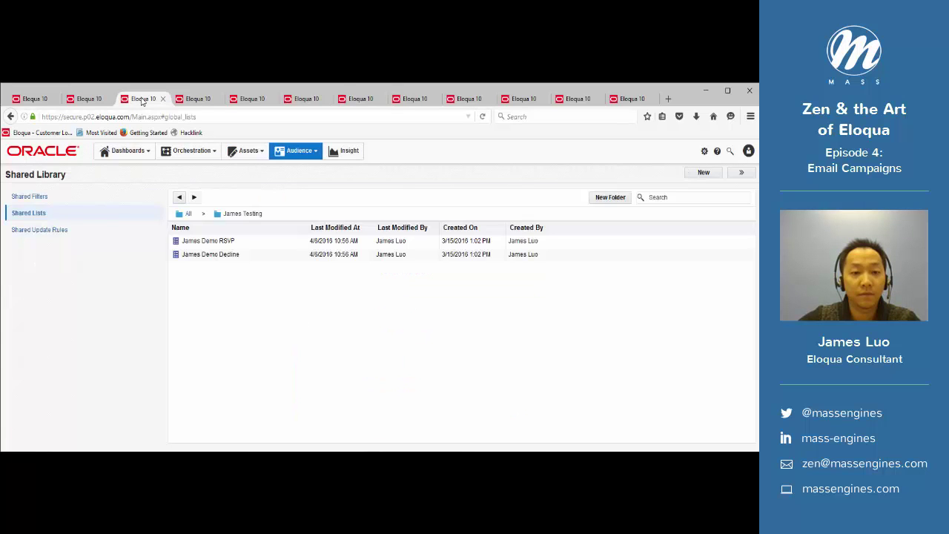
{"action": "double_click", "coordinate": [230, 245]}
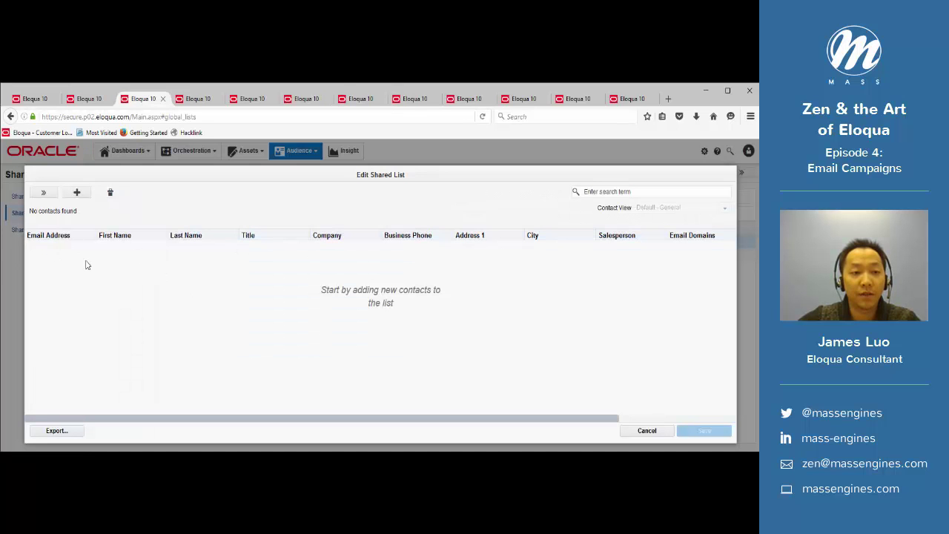
{"action": "left_click", "coordinate": [651, 431]}
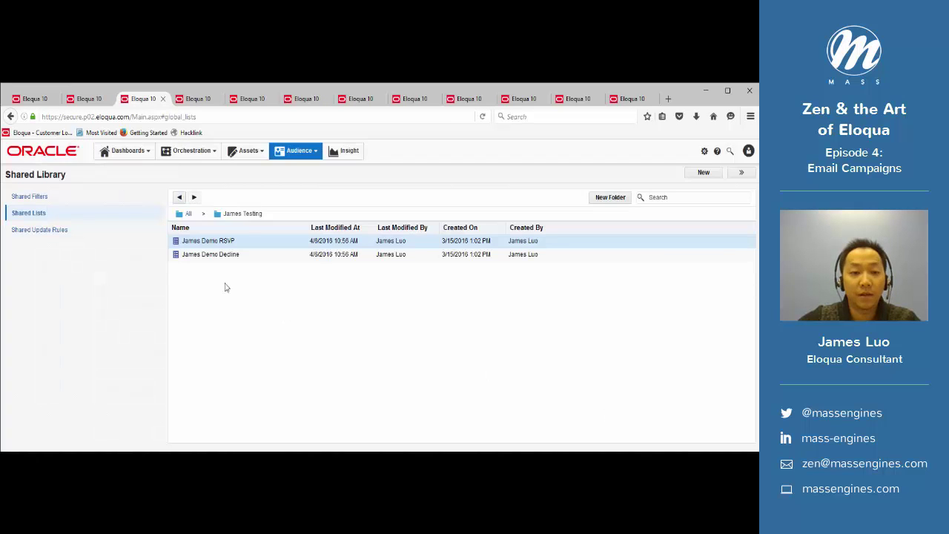
{"action": "left_click", "coordinate": [212, 257]}
{"action": "double_click", "coordinate": [212, 257]}
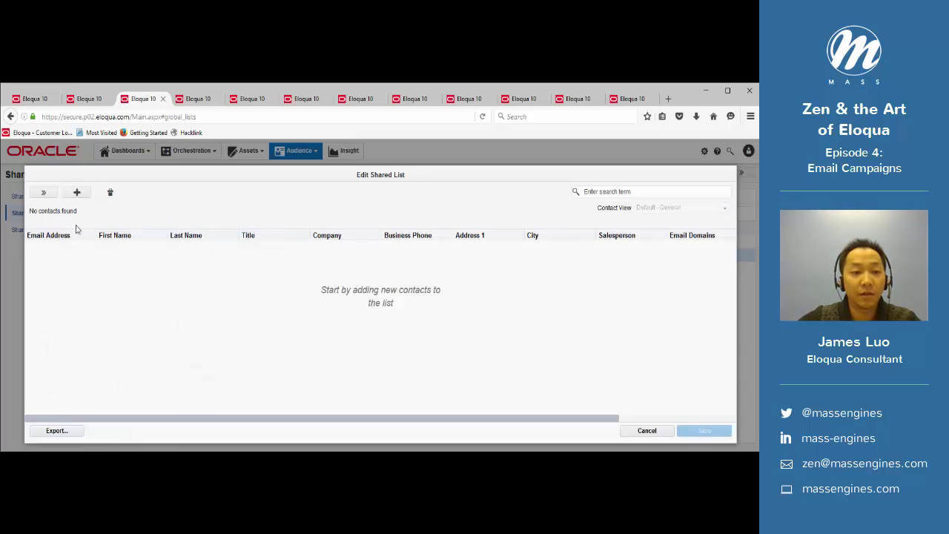
{"action": "left_click", "coordinate": [657, 432]}
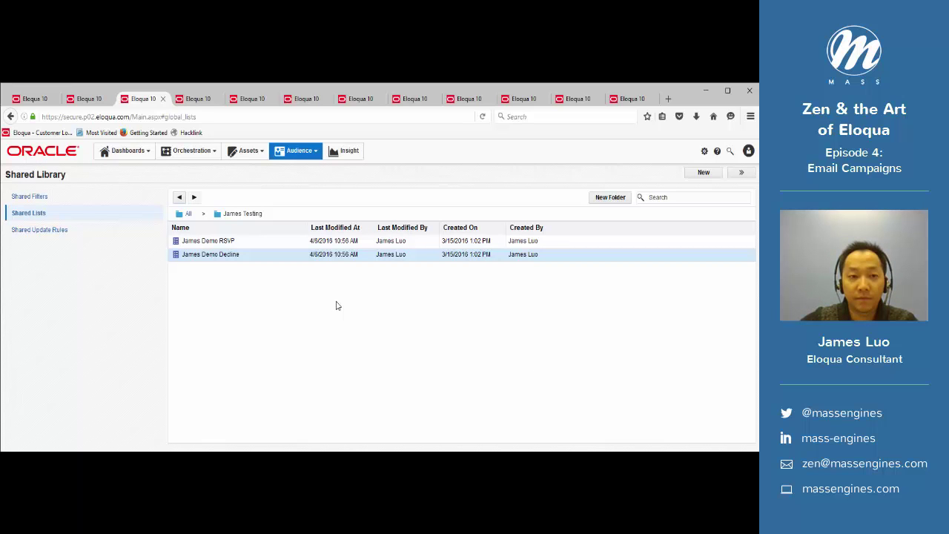
- Switch to Outlook, download the pictures in the You Are Invited! email and register through its REGISTER NOW link
{"action": "key", "text": "alt+Tab"}
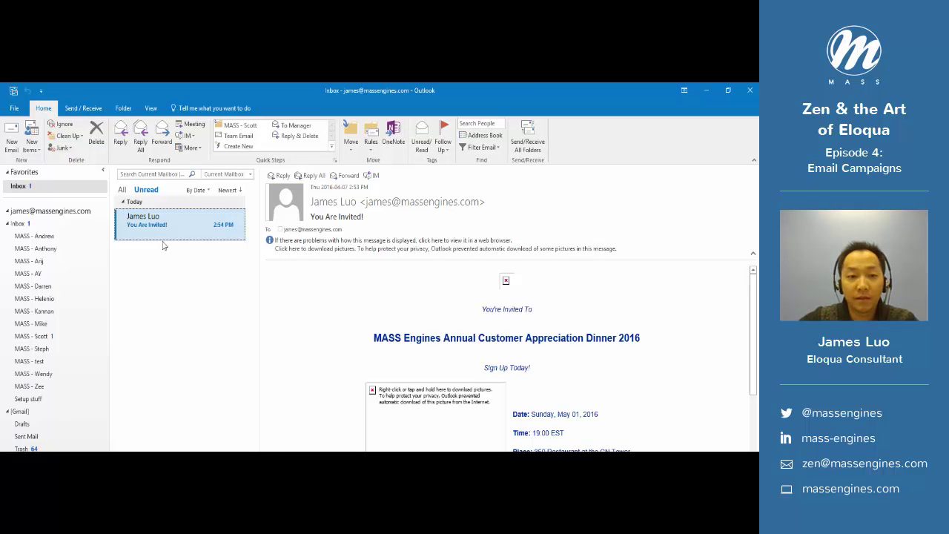
{"action": "right_click", "coordinate": [505, 281]}
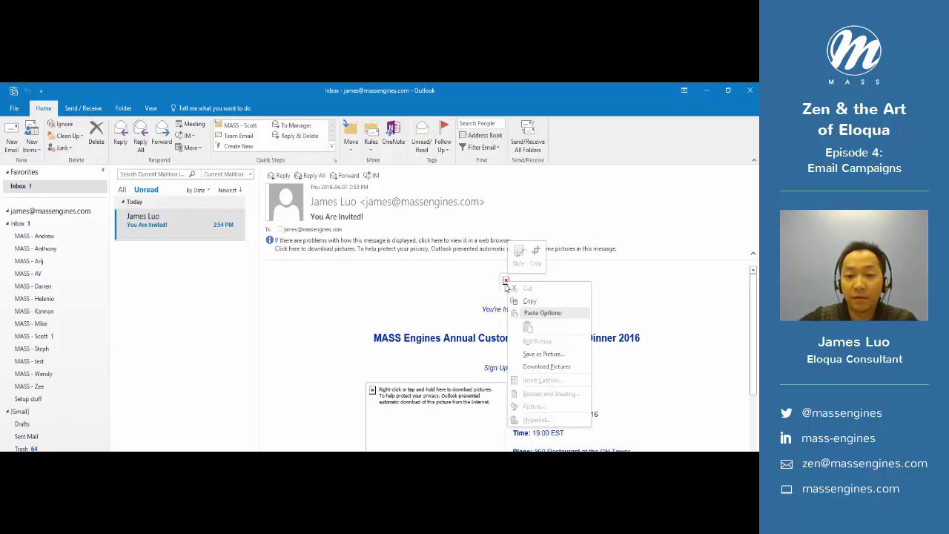
{"action": "left_click", "coordinate": [545, 366]}
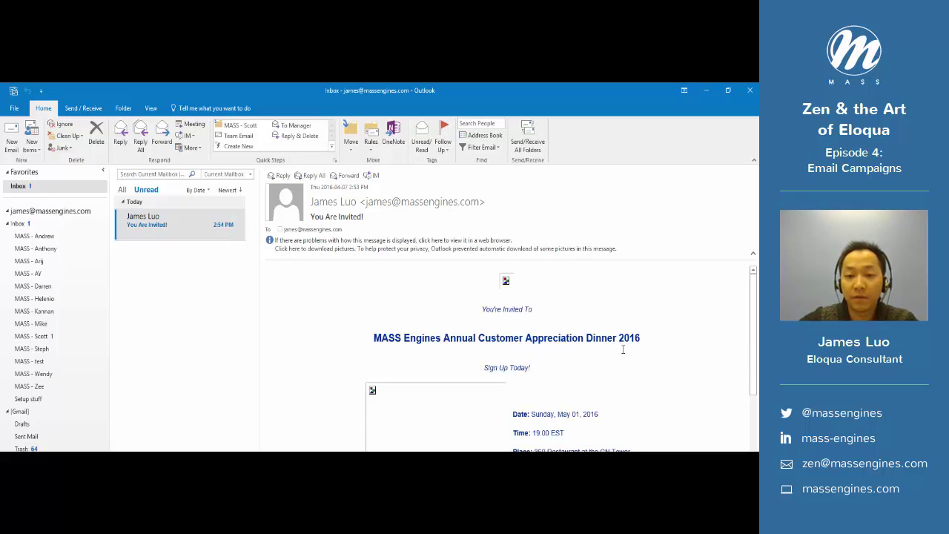
{"action": "scroll", "coordinate": [655, 321], "scroll_direction": "down", "scroll_amount": 8}
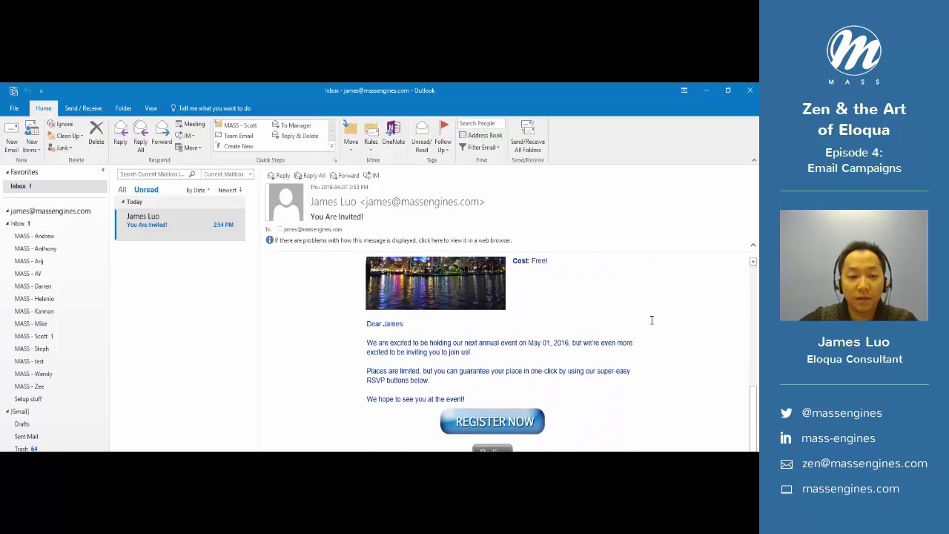
{"action": "left_click", "coordinate": [485, 421]}
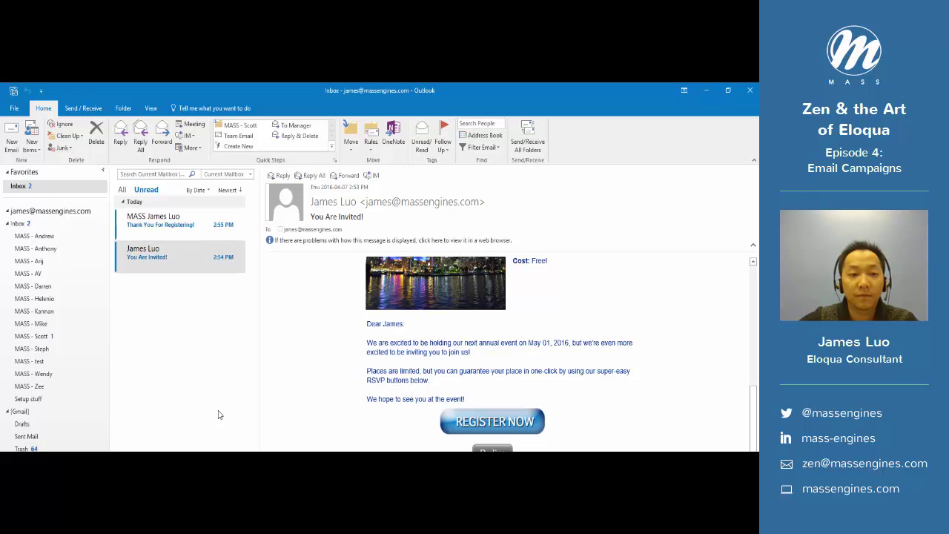
- Read through the Thank You For Registering! email in Outlook and return to Eloqua's shared lists
{"action": "left_click", "coordinate": [178, 231]}
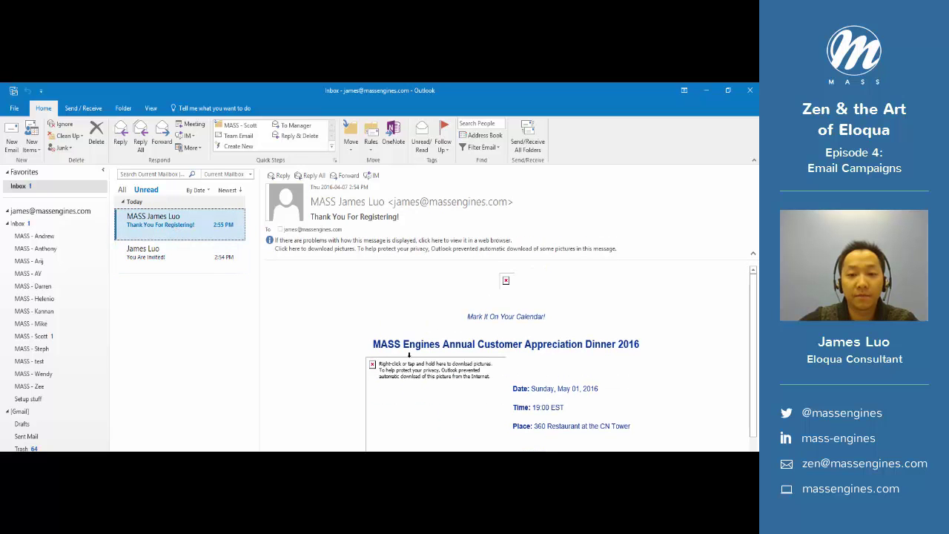
{"action": "scroll", "coordinate": [415, 351], "scroll_direction": "down", "scroll_amount": 3}
{"action": "scroll", "coordinate": [415, 351], "scroll_direction": "up", "scroll_amount": 2}
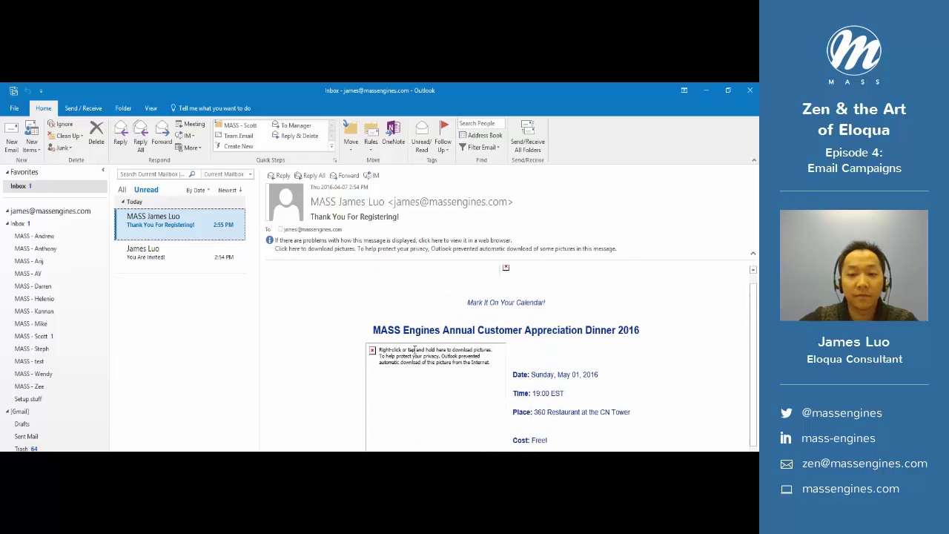
{"action": "scroll", "coordinate": [414, 351], "scroll_direction": "down", "scroll_amount": 4}
{"action": "scroll", "coordinate": [414, 350], "scroll_direction": "up", "scroll_amount": 5}
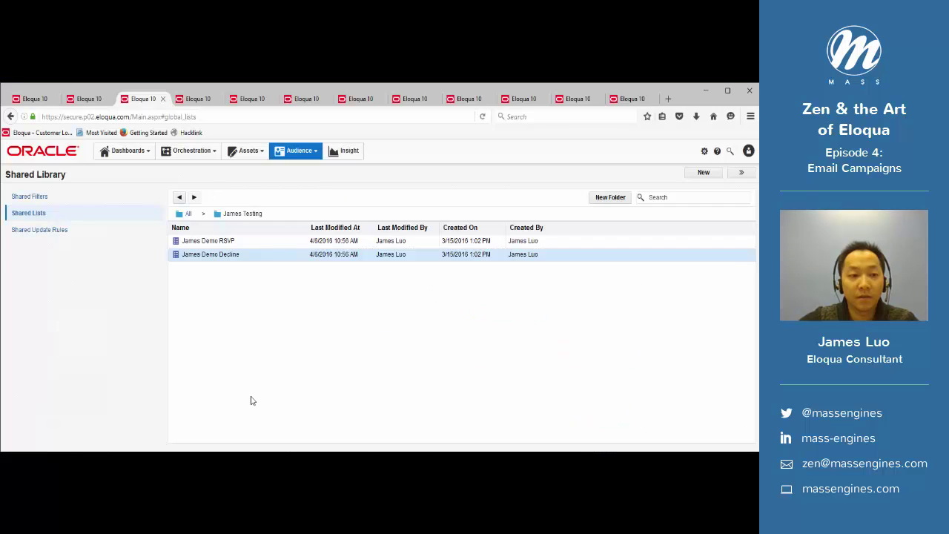
- Check the Demo RSVP and Demo Decline shared lists for the contact who registered
{"action": "double_click", "coordinate": [228, 245]}
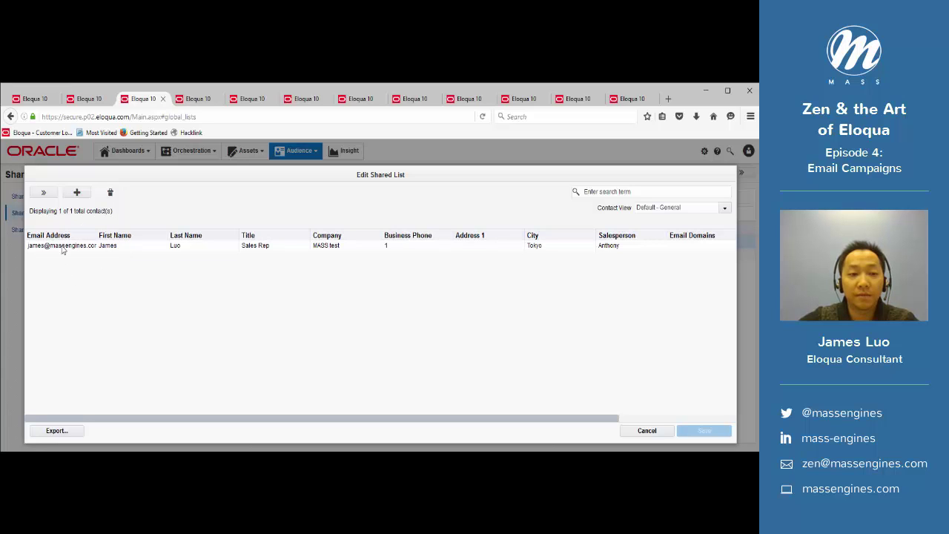
{"action": "left_click", "coordinate": [647, 431]}
{"action": "double_click", "coordinate": [206, 254]}
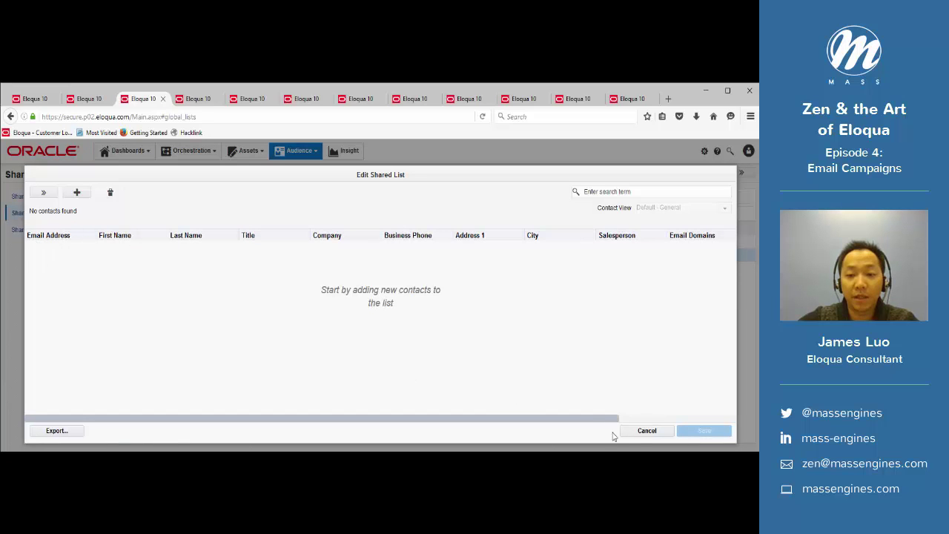
{"action": "left_click", "coordinate": [647, 431]}
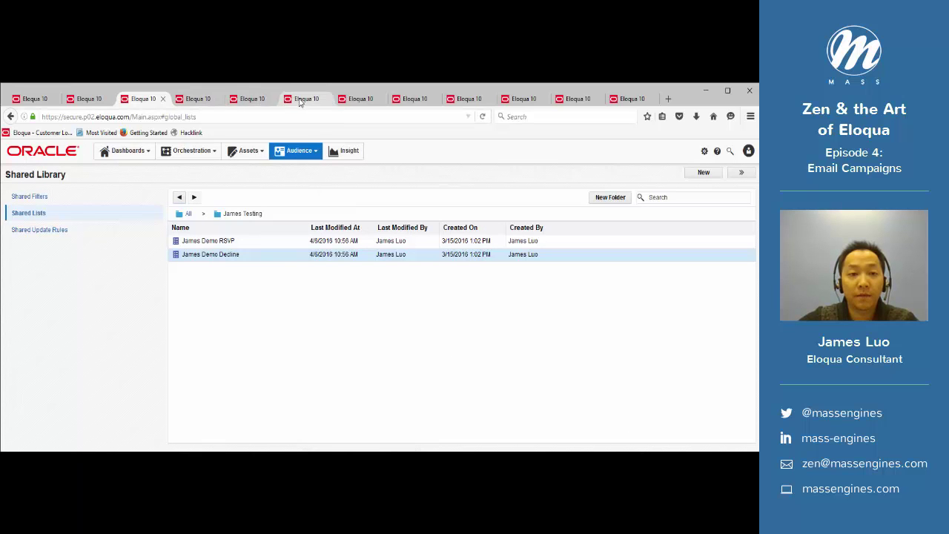
- Reopen the You Are Invited! email in Outlook, decline the invitation through its Decline link and view the web page it leads to
{"action": "left_click", "coordinate": [301, 101]}
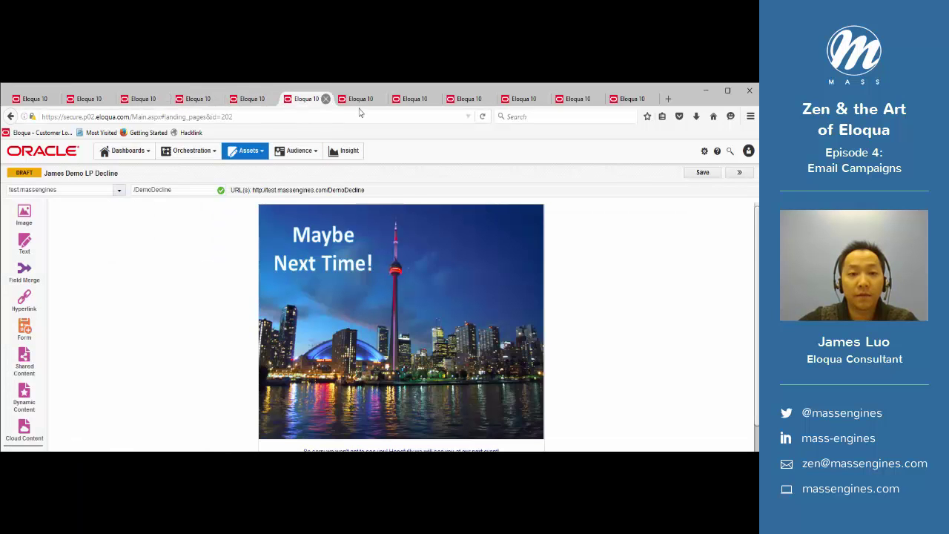
{"action": "left_click", "coordinate": [361, 100]}
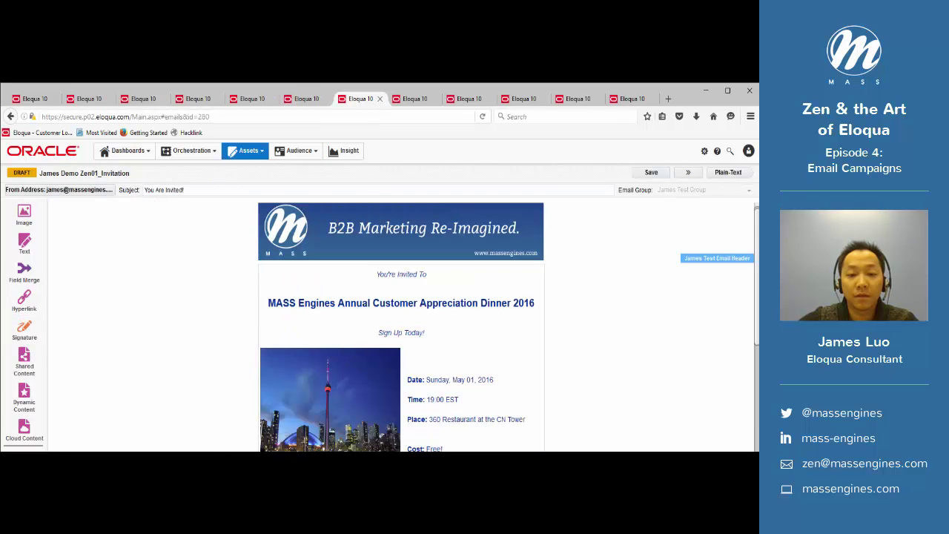
{"action": "key", "text": "alt+Tab"}
{"action": "left_click", "coordinate": [172, 258]}
{"action": "scroll", "coordinate": [622, 337], "scroll_direction": "down", "scroll_amount": 5}
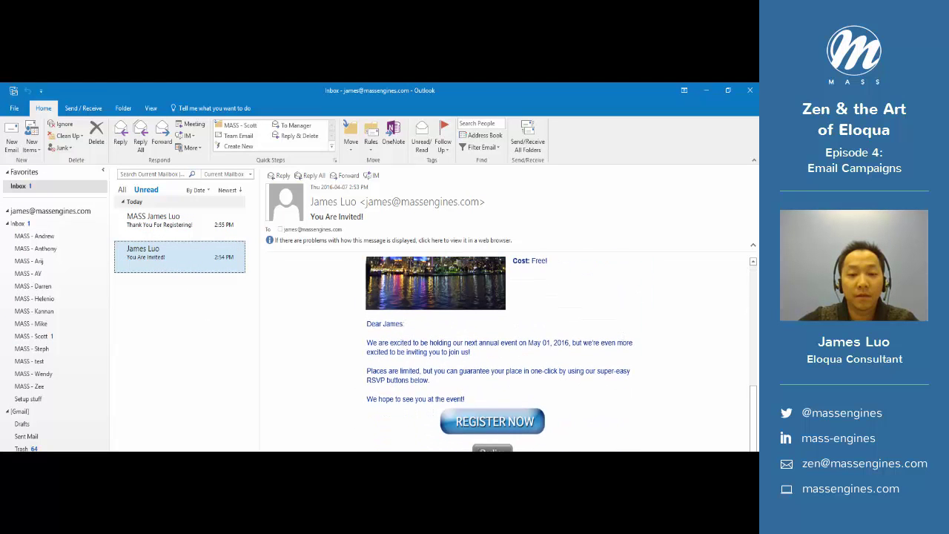
{"action": "left_click", "coordinate": [489, 449]}
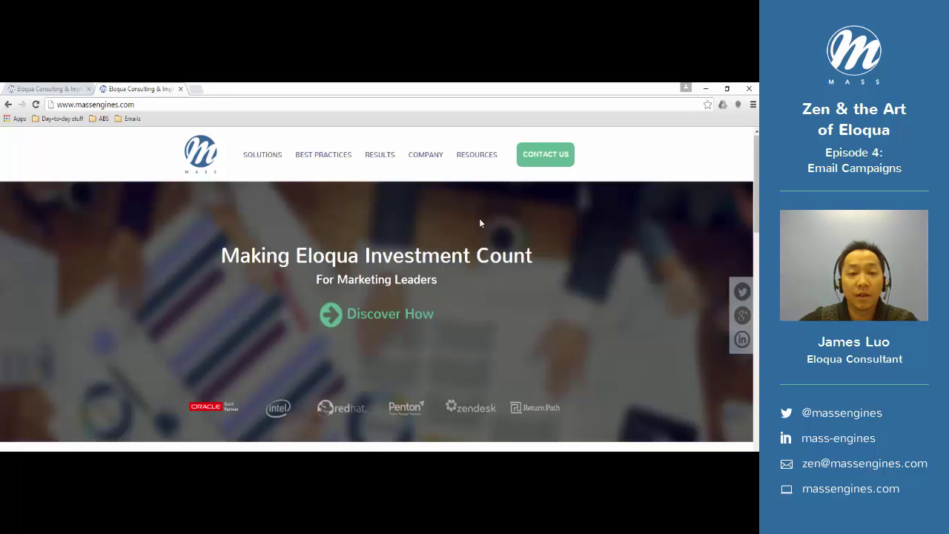
{"action": "scroll", "coordinate": [464, 211], "scroll_direction": "down", "scroll_amount": 1}
{"action": "scroll", "coordinate": [375, 252], "scroll_direction": "up", "scroll_amount": 1}
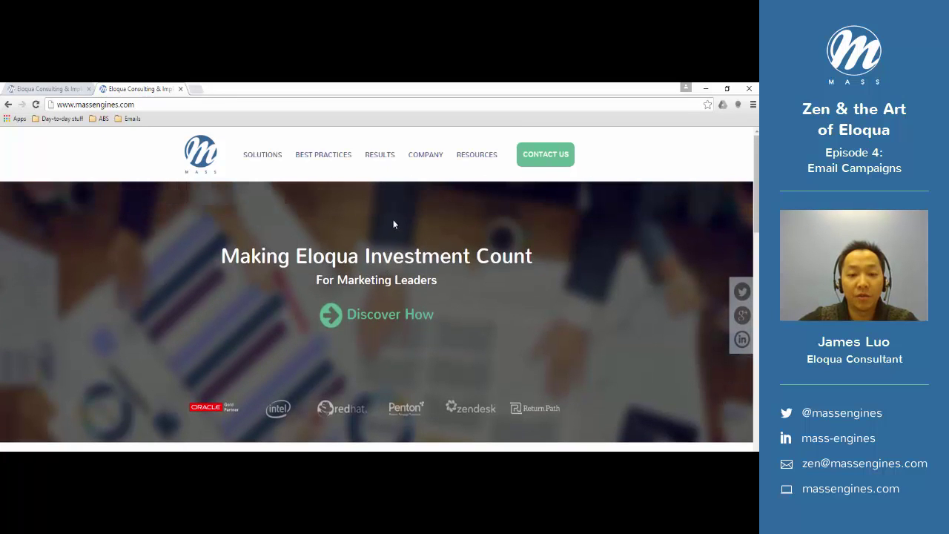
- Return to Eloqua and check the Demo Decline shared list for the contact who declined
{"action": "key", "text": "alt+Tab"}
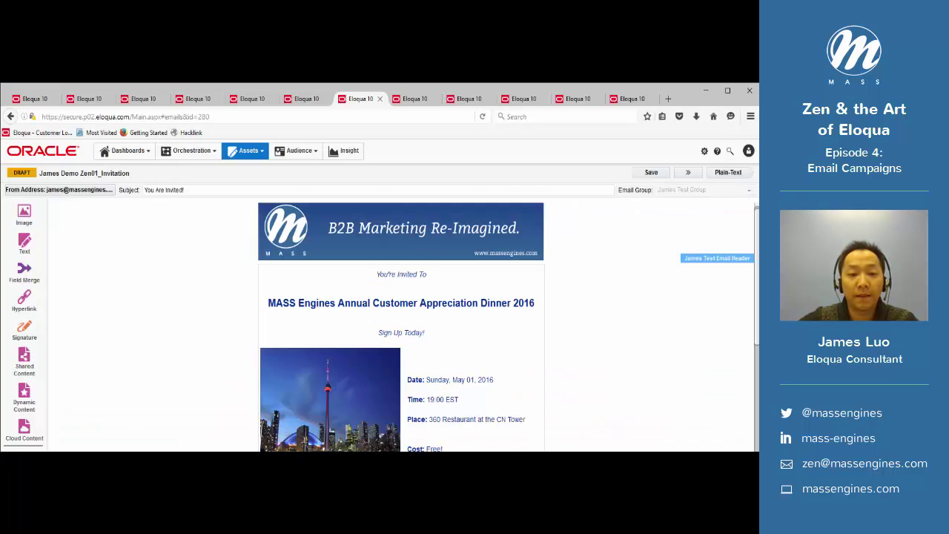
{"action": "left_click", "coordinate": [137, 100]}
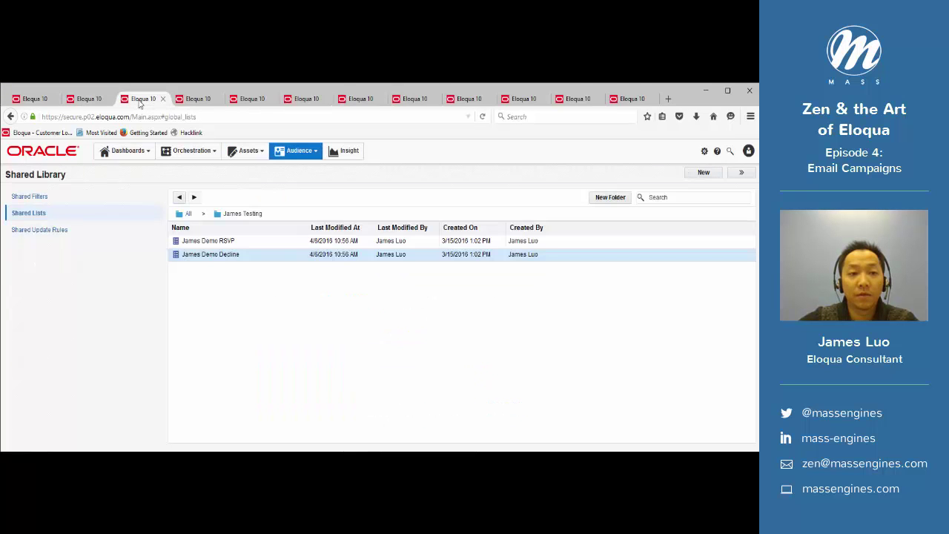
{"action": "double_click", "coordinate": [208, 260]}
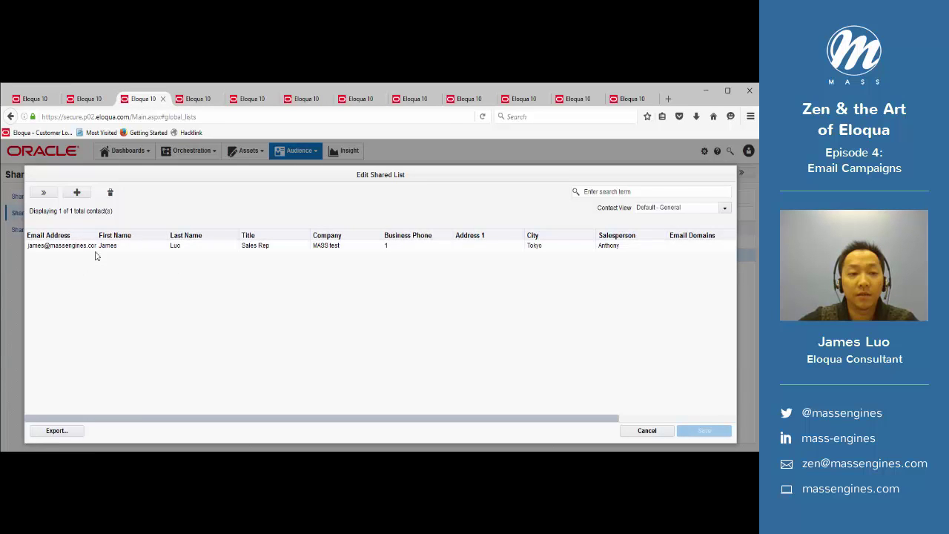
{"action": "left_click", "coordinate": [655, 431]}
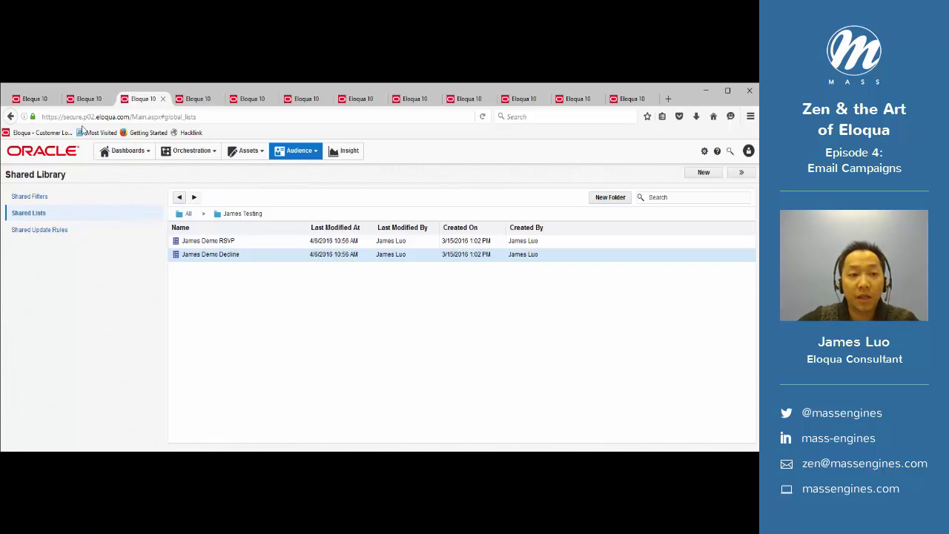
- Review the Walkthrough Email Campaign Sample canvas from the contact segment through the invitation, registration and reminder branches to the final Wait RSVP step
{"action": "left_click", "coordinate": [84, 101]}
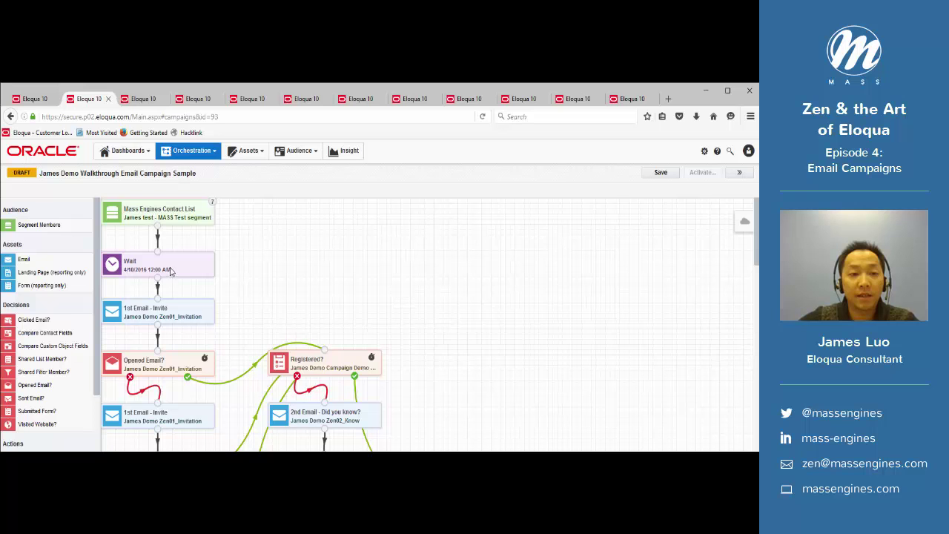
{"action": "scroll", "coordinate": [185, 356], "scroll_direction": "down", "scroll_amount": 5}
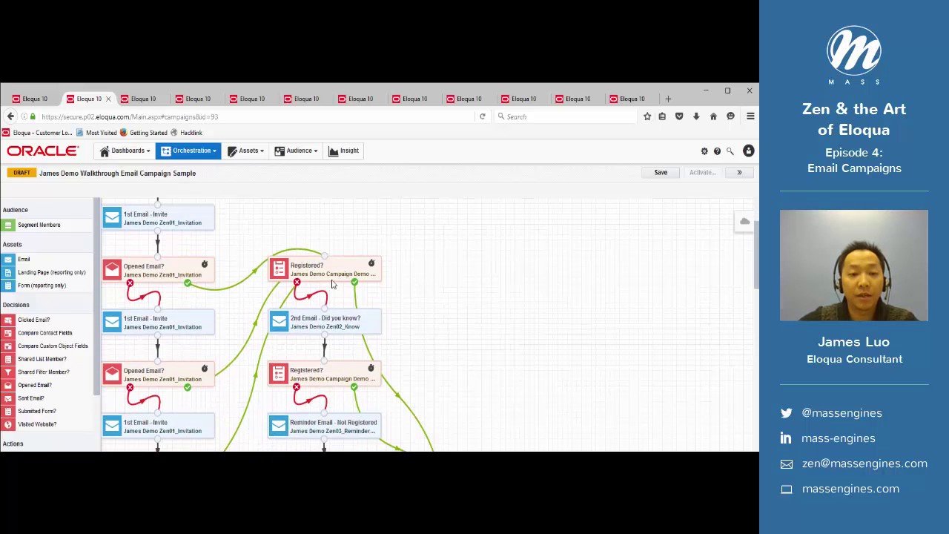
{"action": "scroll", "coordinate": [328, 348], "scroll_direction": "down", "scroll_amount": 9}
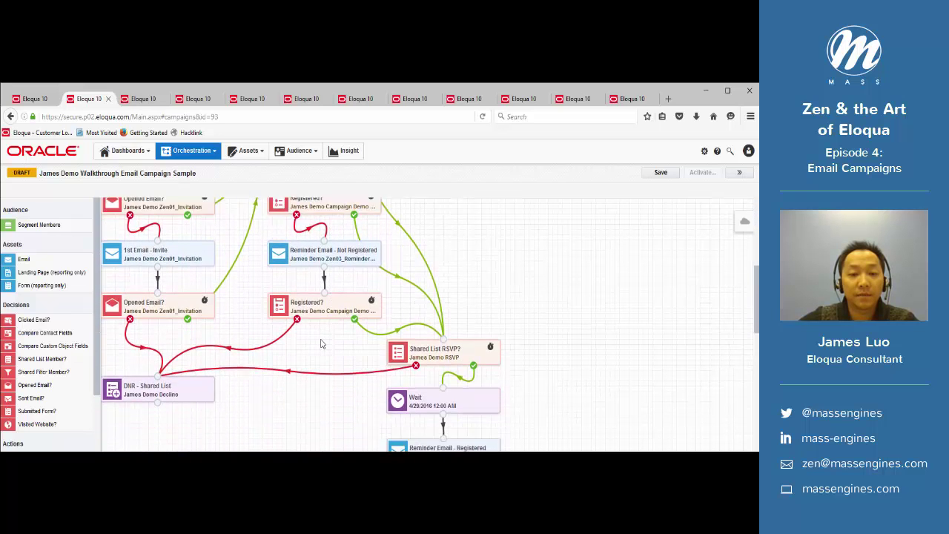
{"action": "scroll", "coordinate": [384, 358], "scroll_direction": "down", "scroll_amount": 5}
{"action": "scroll", "coordinate": [386, 355], "scroll_direction": "up", "scroll_amount": 5}
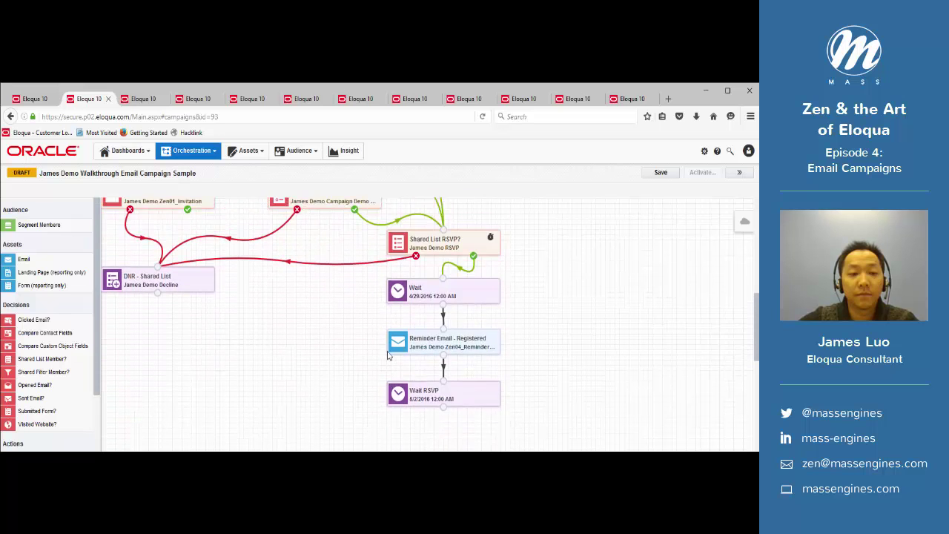
{"action": "scroll", "coordinate": [387, 356], "scroll_direction": "up", "scroll_amount": 15}
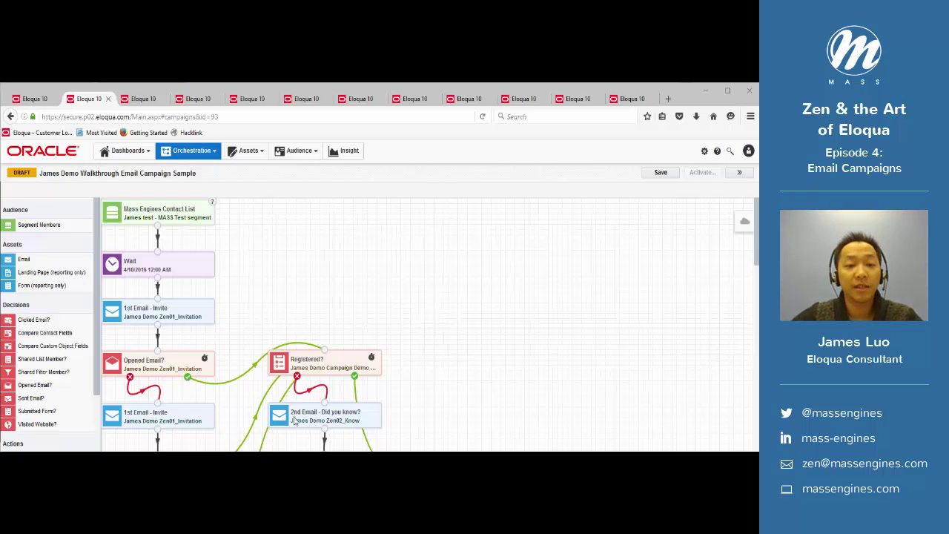
{"action": "scroll", "coordinate": [269, 229], "scroll_direction": "down", "scroll_amount": 2}
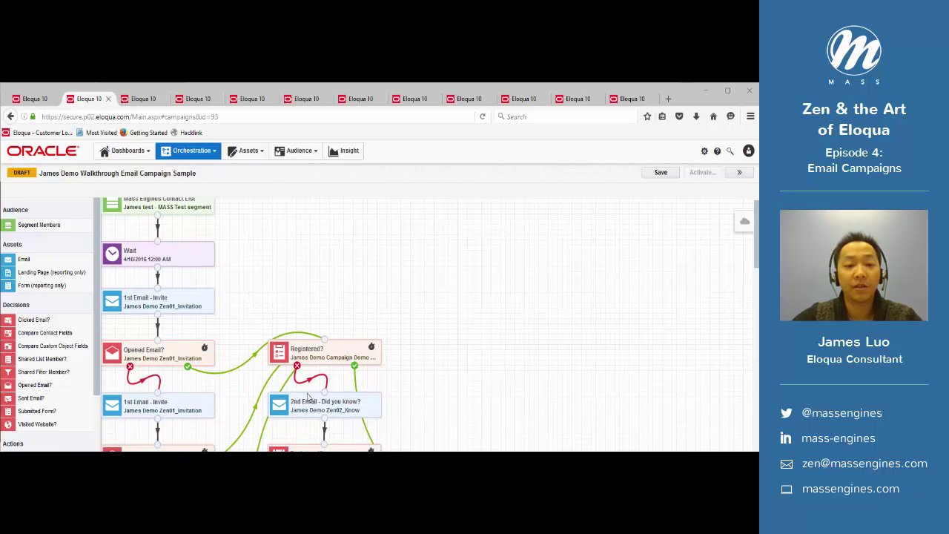
{"action": "scroll", "coordinate": [319, 382], "scroll_direction": "down", "scroll_amount": 5}
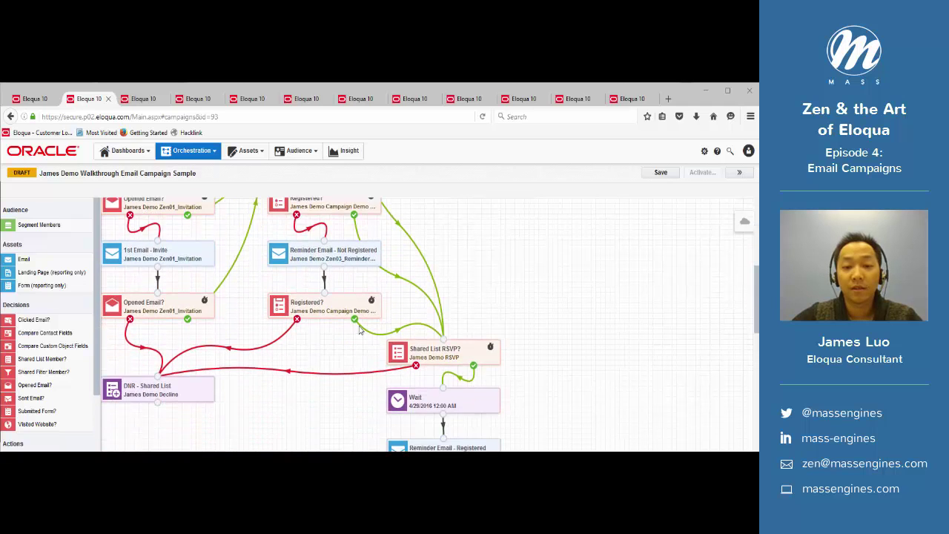
{"action": "scroll", "coordinate": [359, 331], "scroll_direction": "down", "scroll_amount": 4}
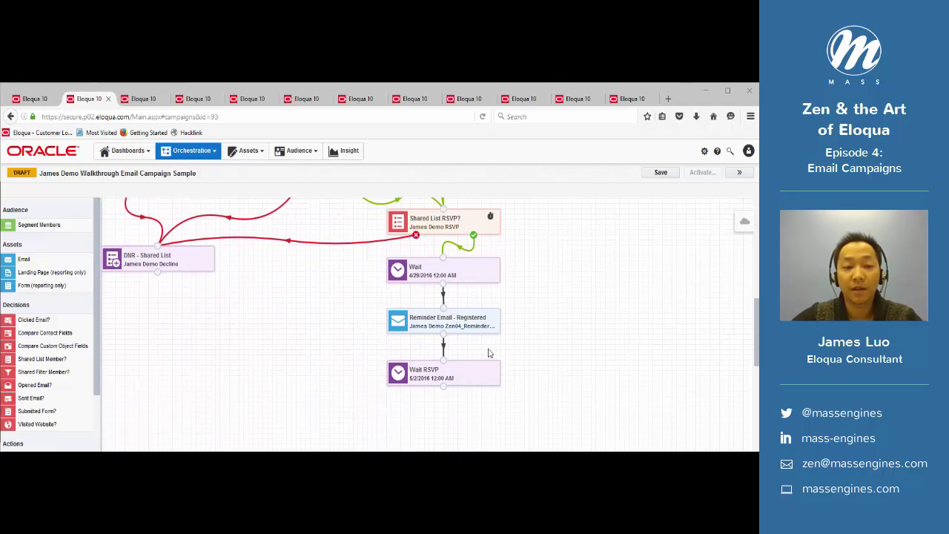
{"action": "scroll", "coordinate": [434, 359], "scroll_direction": "up", "scroll_amount": 1}
{"action": "scroll", "coordinate": [517, 307], "scroll_direction": "up", "scroll_amount": 7}
{"action": "scroll", "coordinate": [517, 307], "scroll_direction": "up", "scroll_amount": 6}
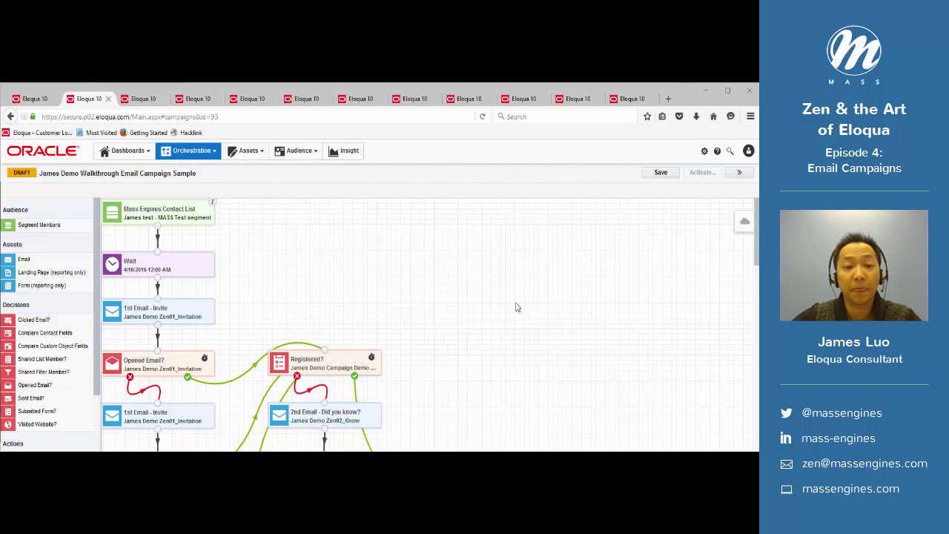